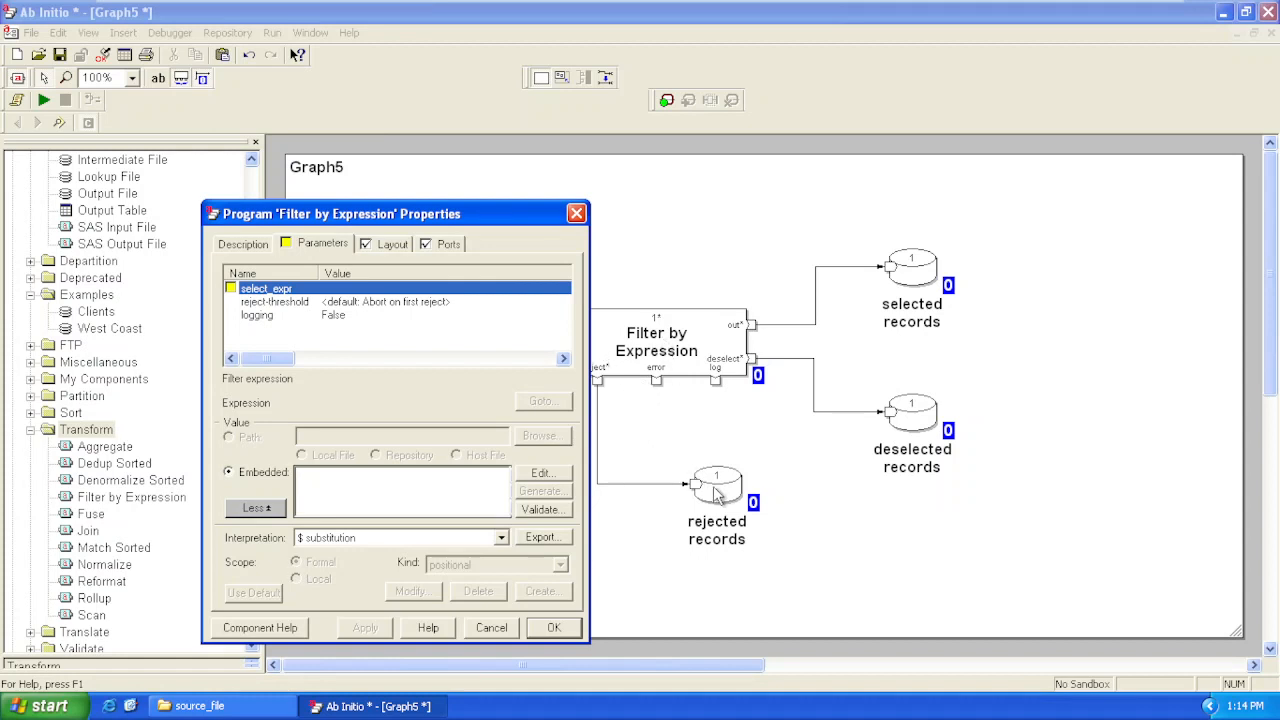
Set the Filter by Expression component's reject-threshold to Never abort and confirm its properties
left_click(716, 494)
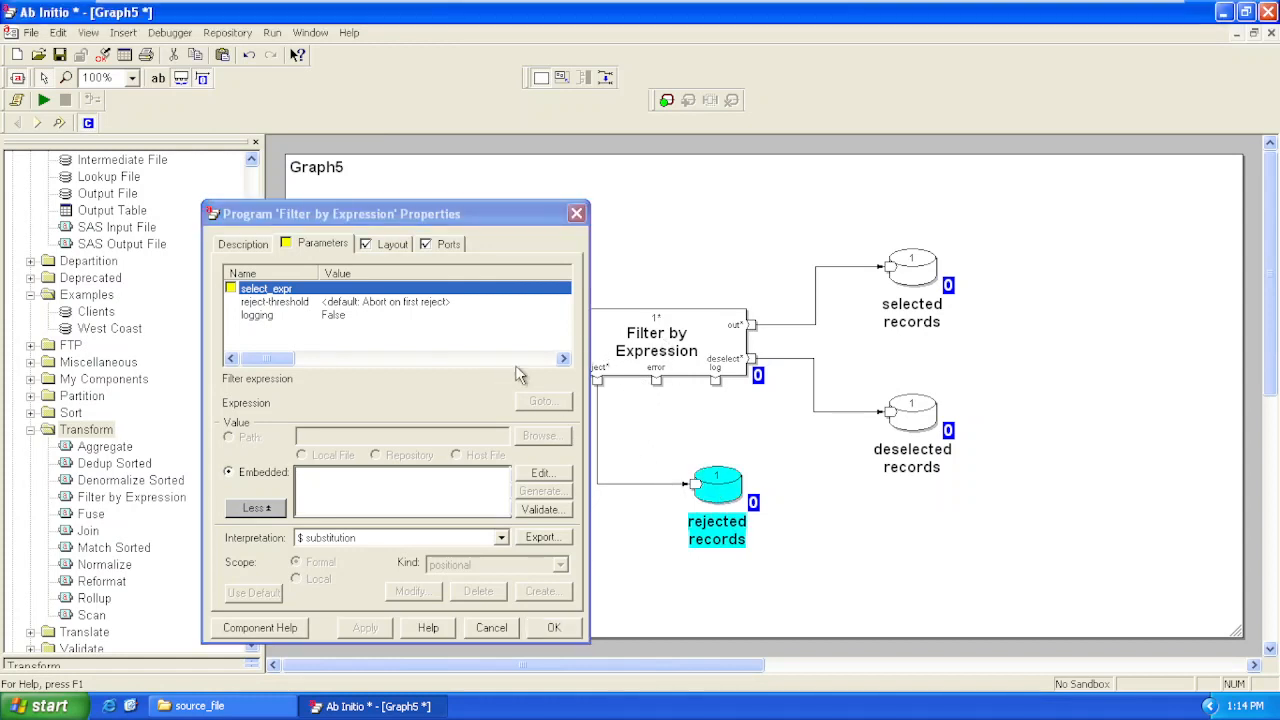
left_click(450, 307)
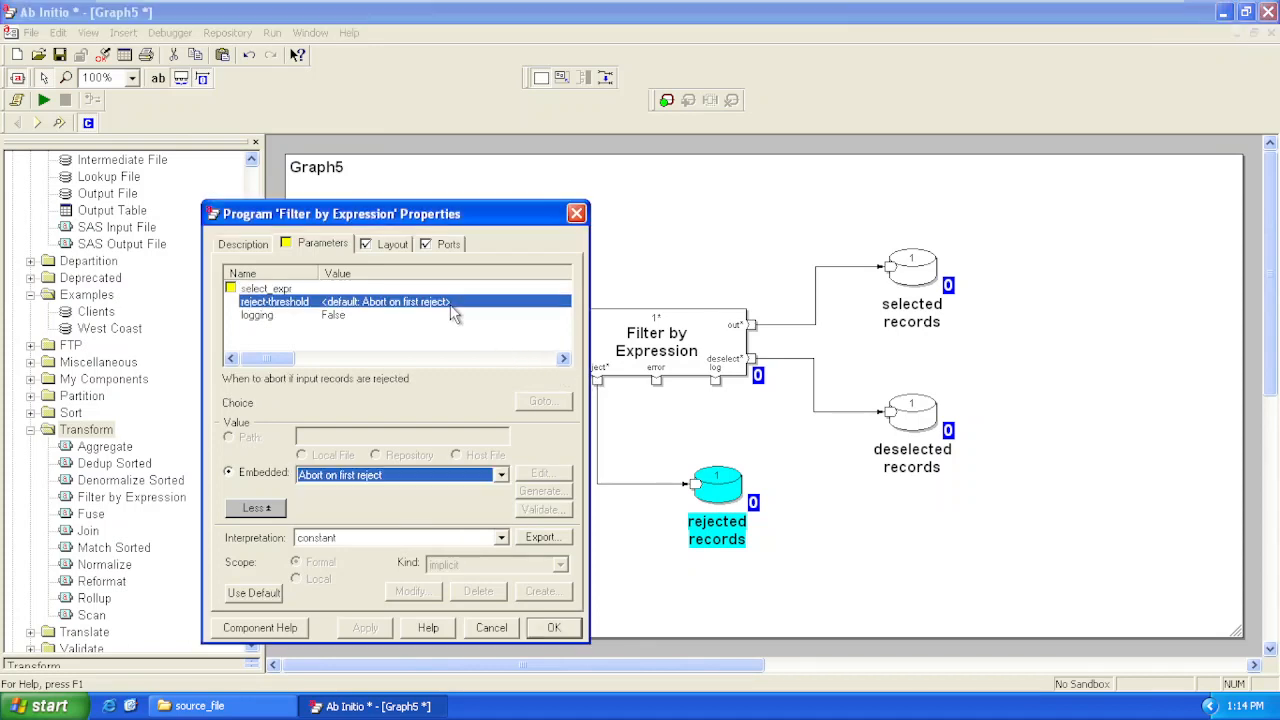
left_click(501, 476)
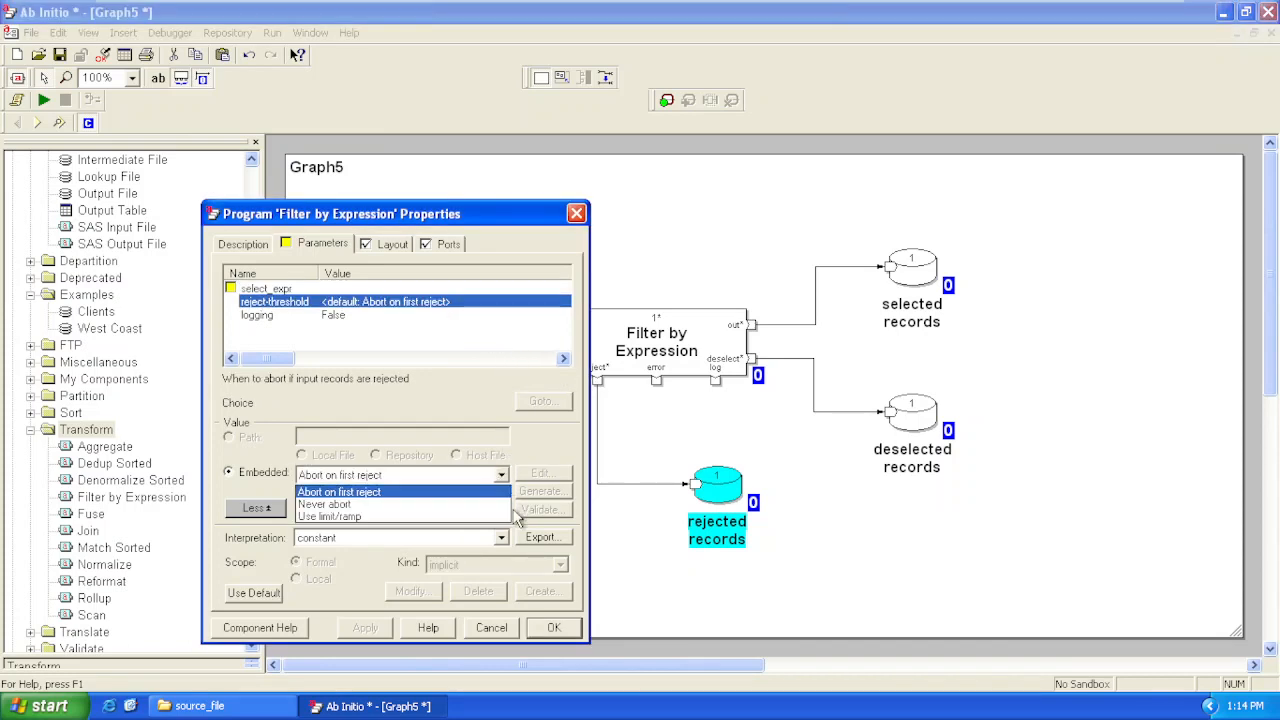
left_click(448, 506)
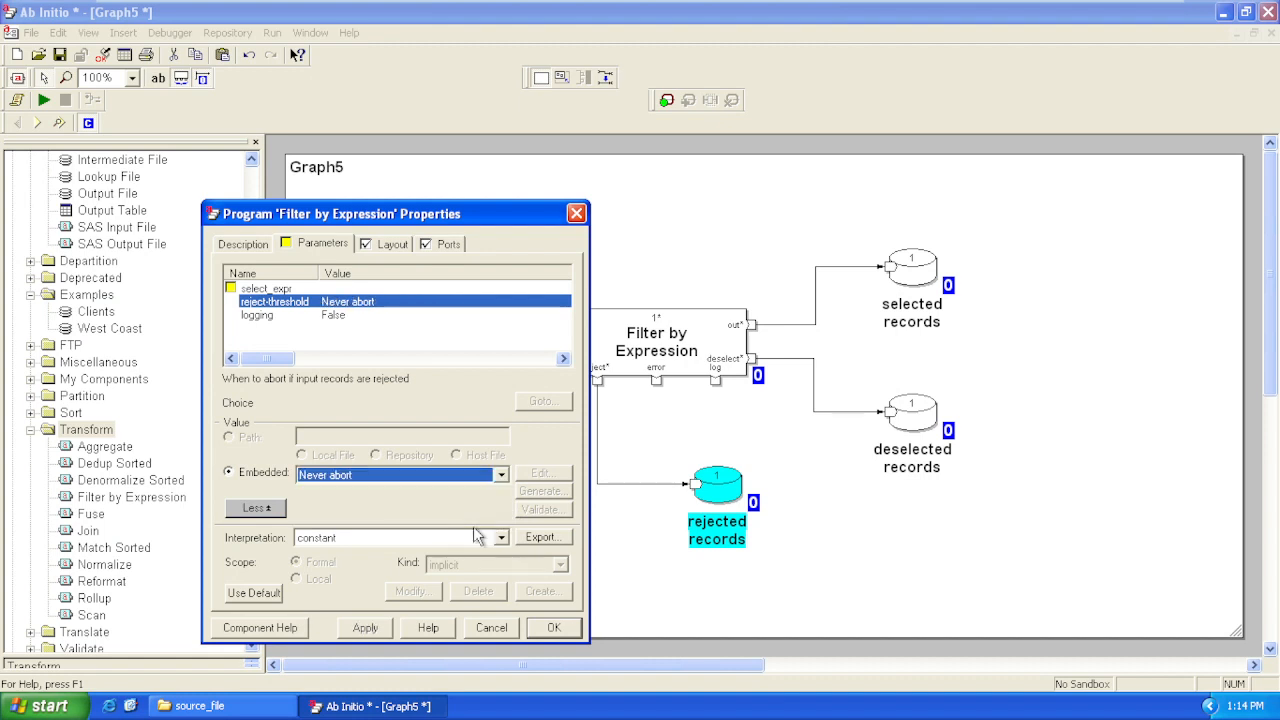
left_click(554, 628)
View the Clients dataset in grid mode from record 1 through End, and close the data view
left_click(422, 358)
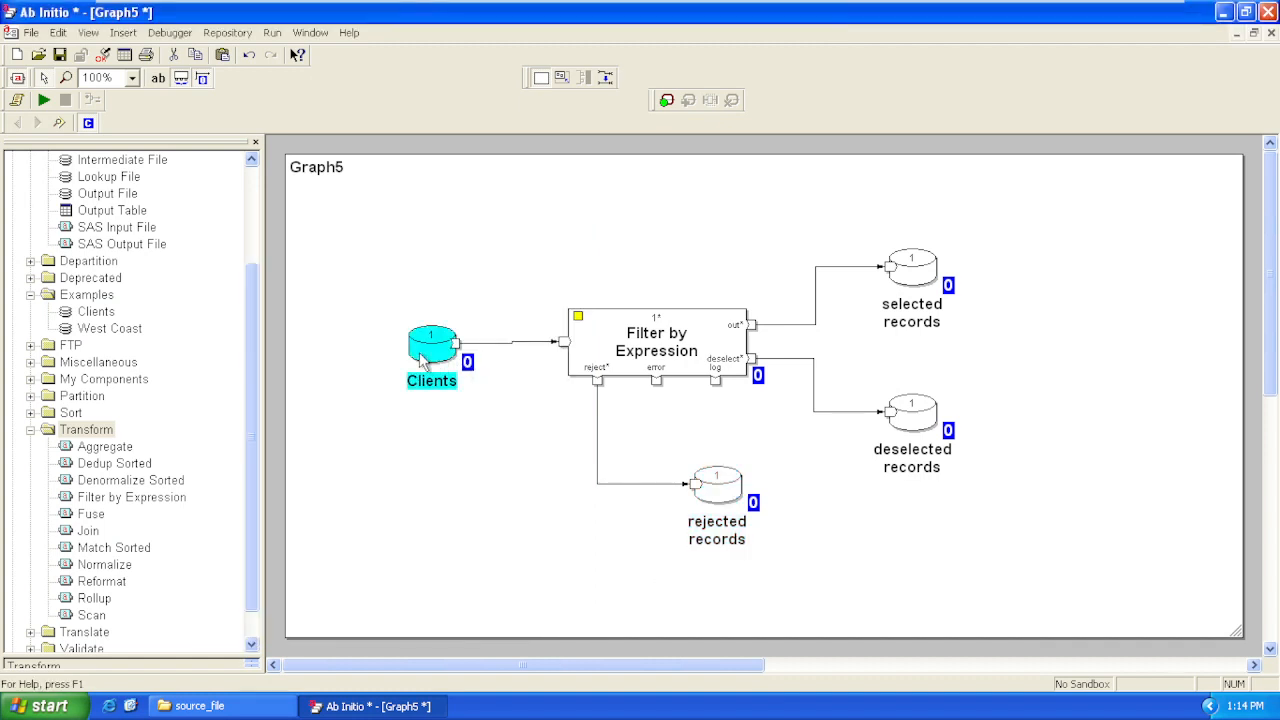
right_click(422, 358)
left_click(510, 535)
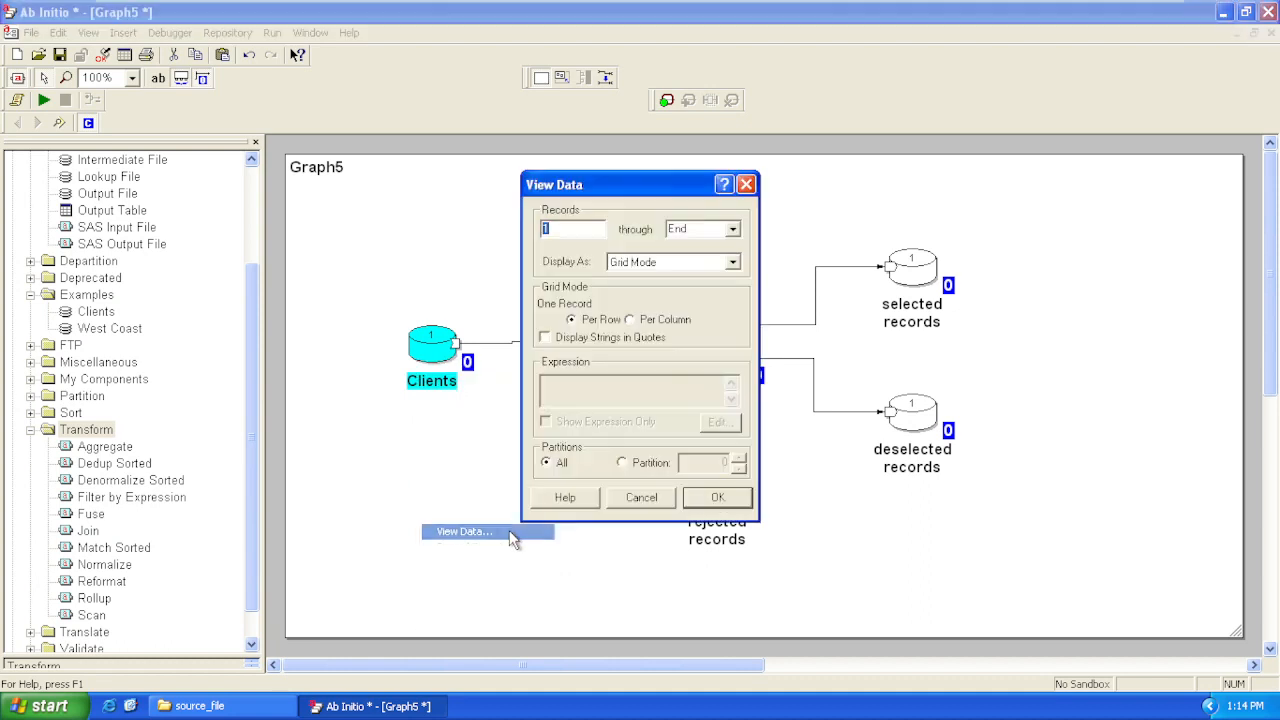
left_click(712, 496)
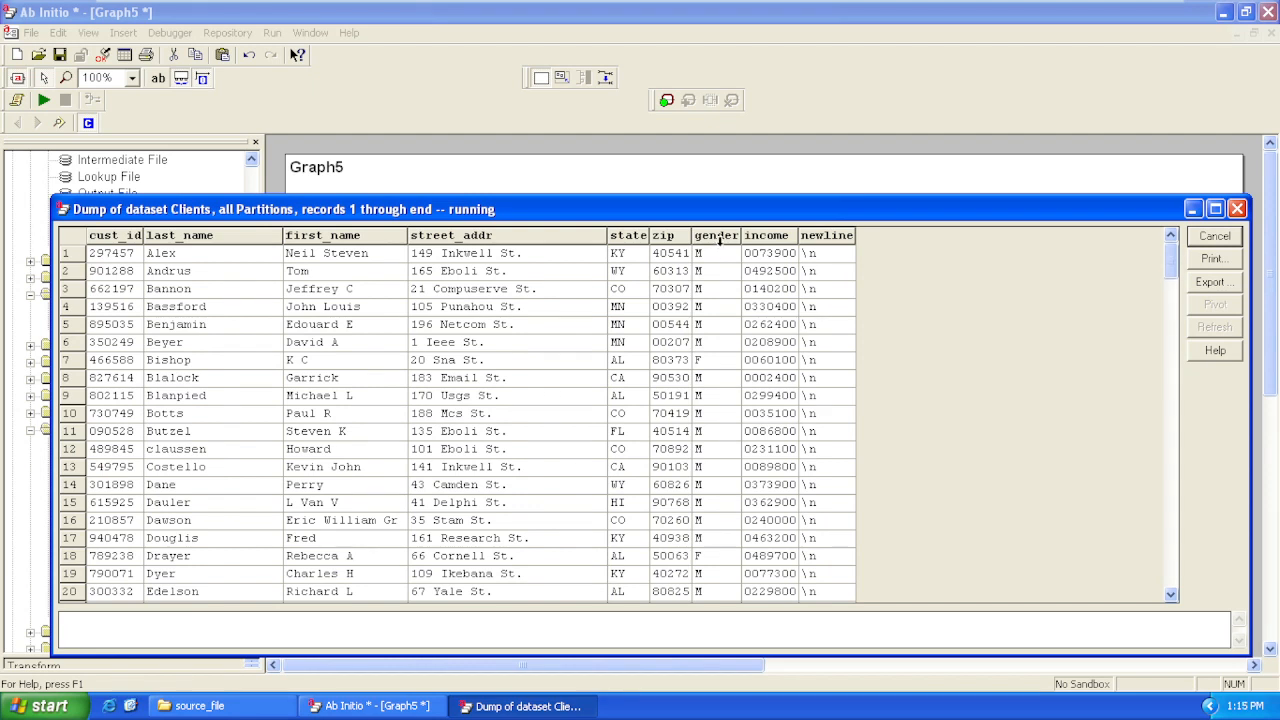
left_click(1238, 210)
left_click(796, 476)
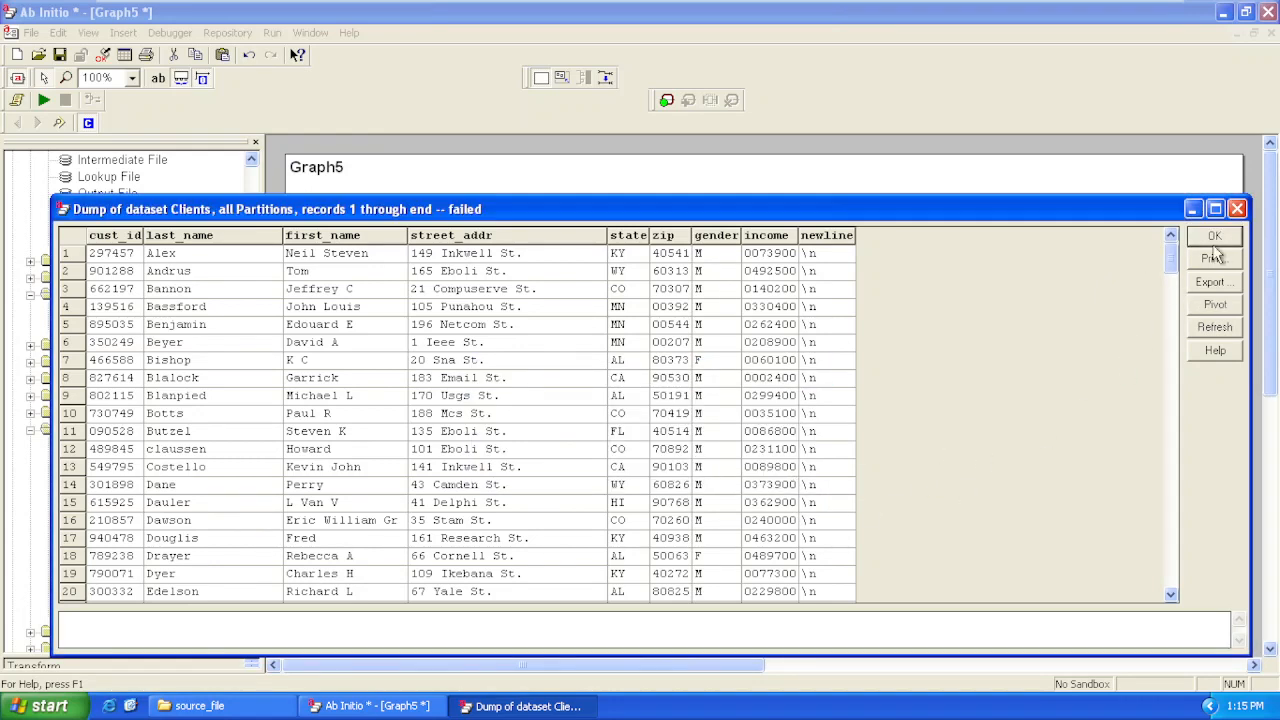
left_click(1072, 180)
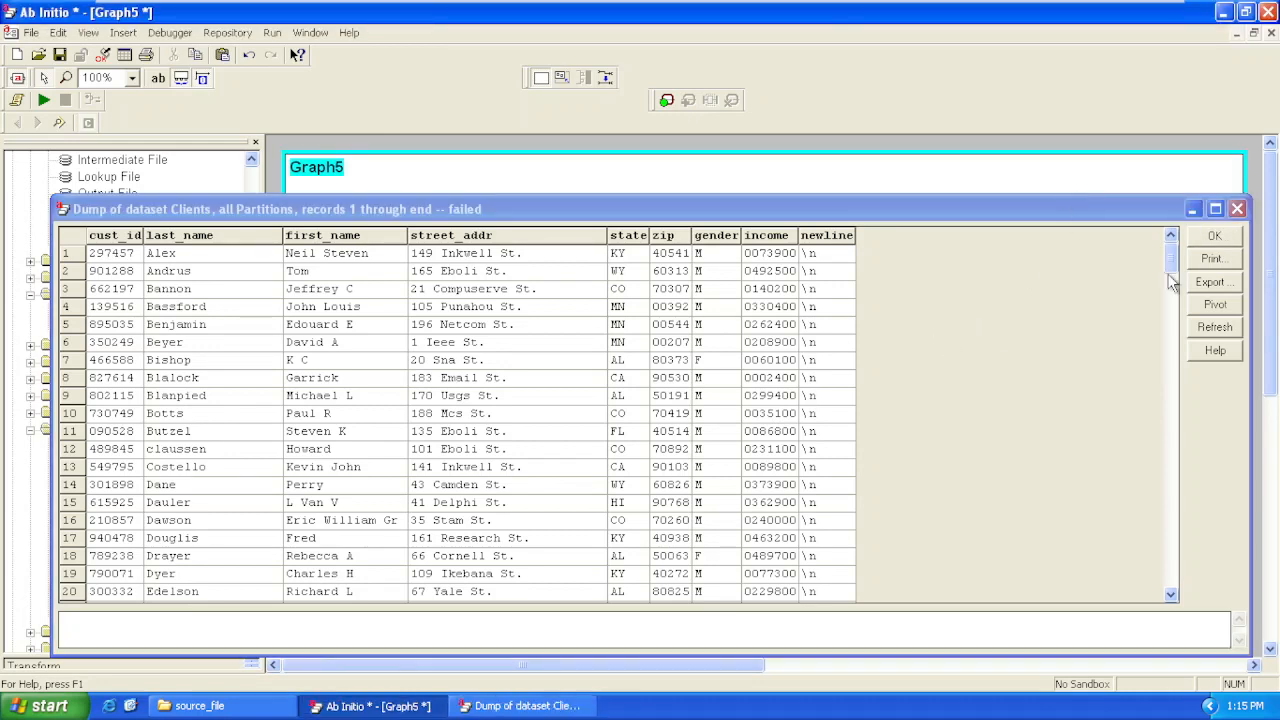
left_click(1237, 208)
Set the Filter by Expression component's select_expr parameter to gender == 'M' in the Expression Editor
double_click(660, 358)
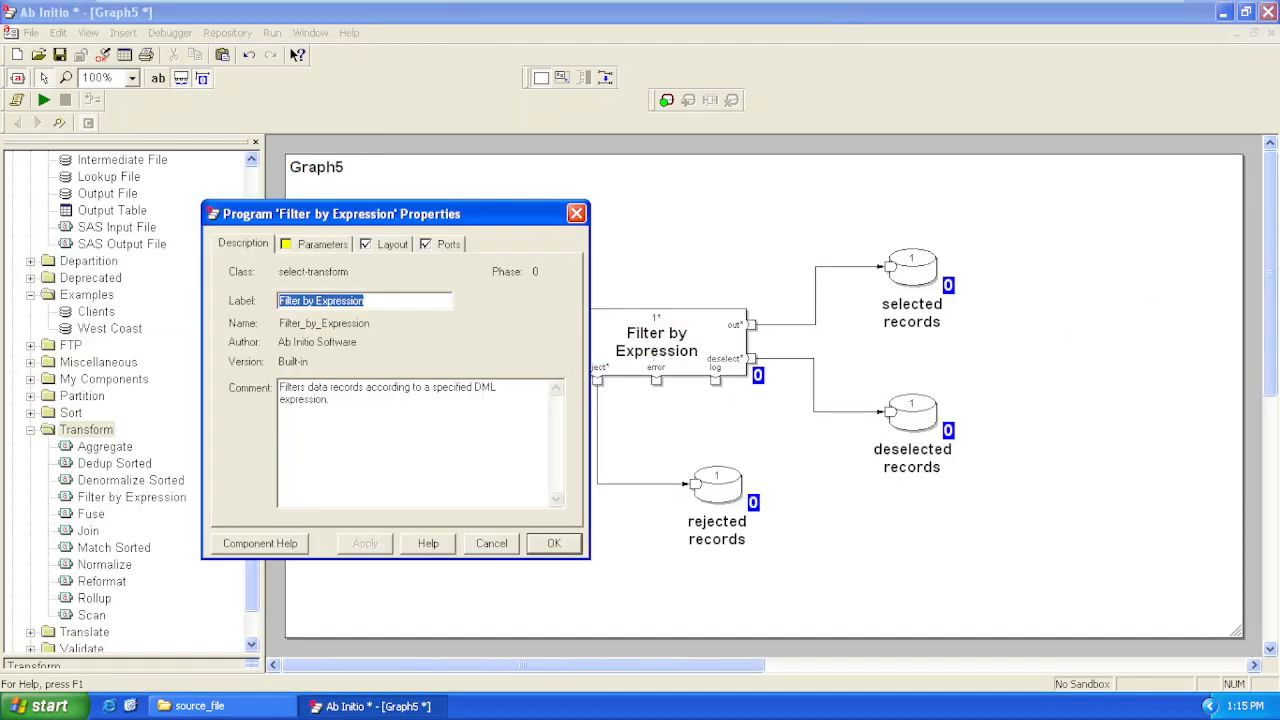
left_click(320, 248)
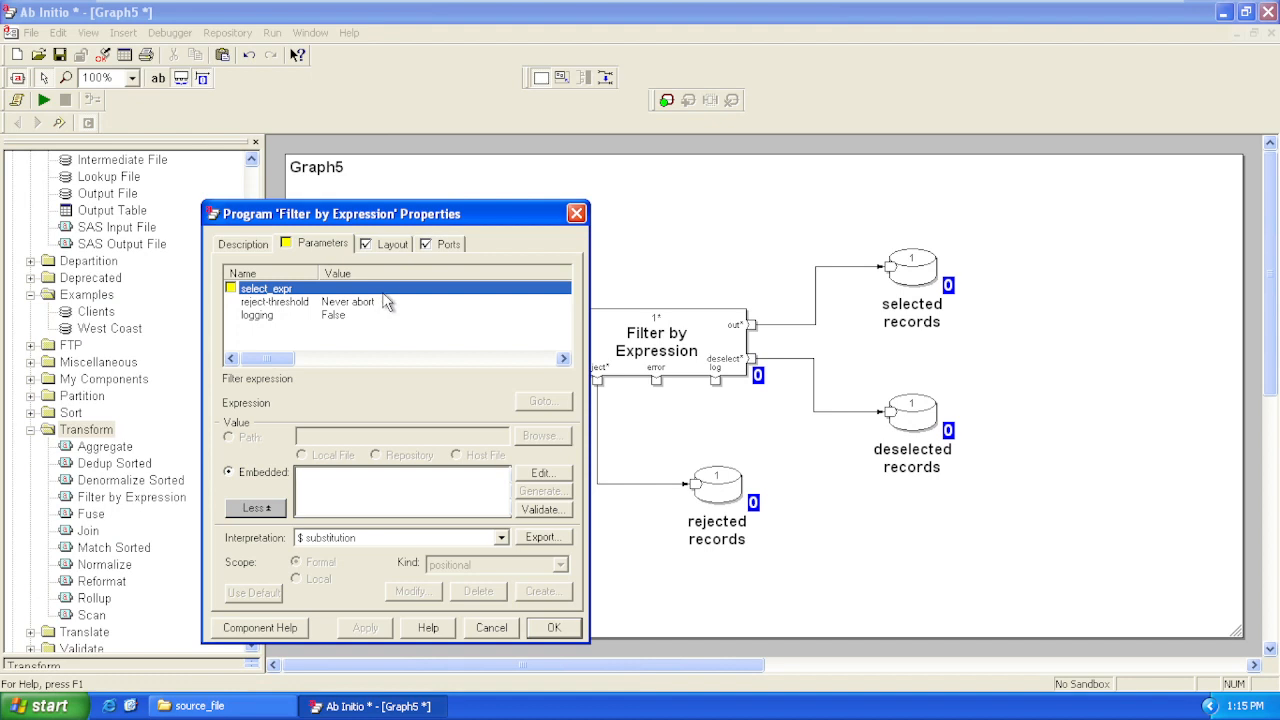
double_click(388, 303)
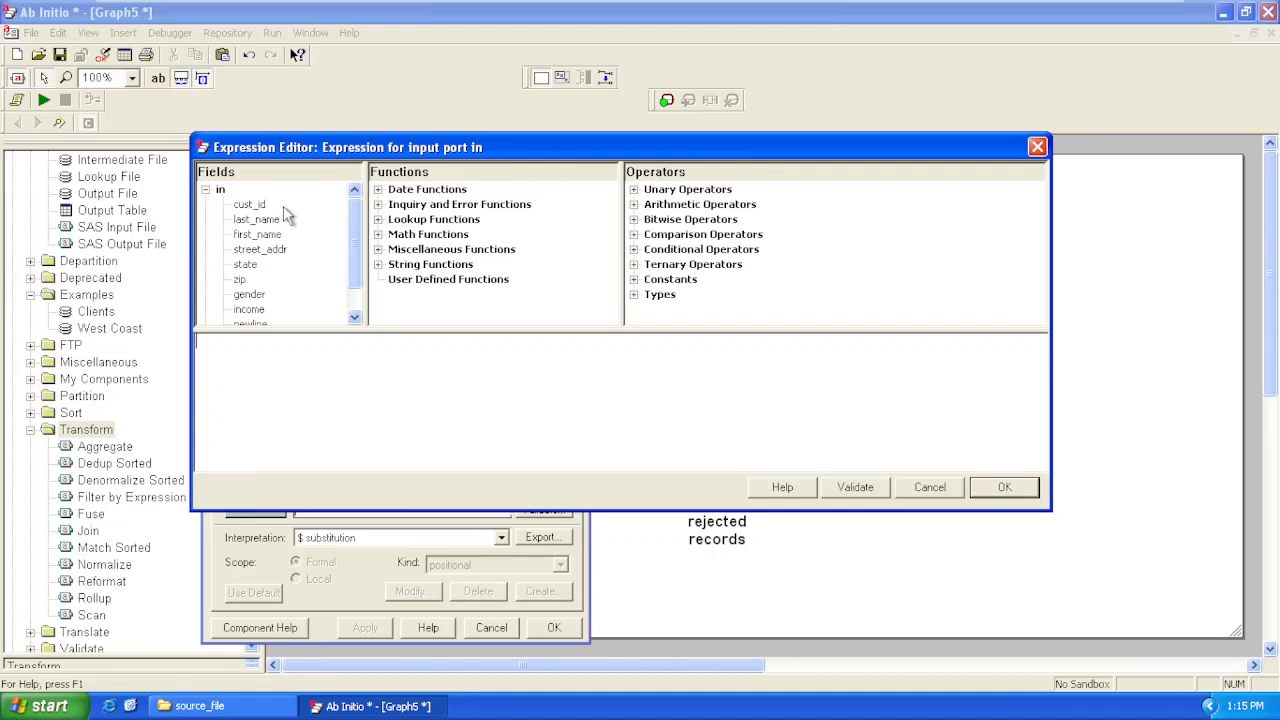
left_click(261, 298)
double_click(261, 298)
left_click(1003, 488)
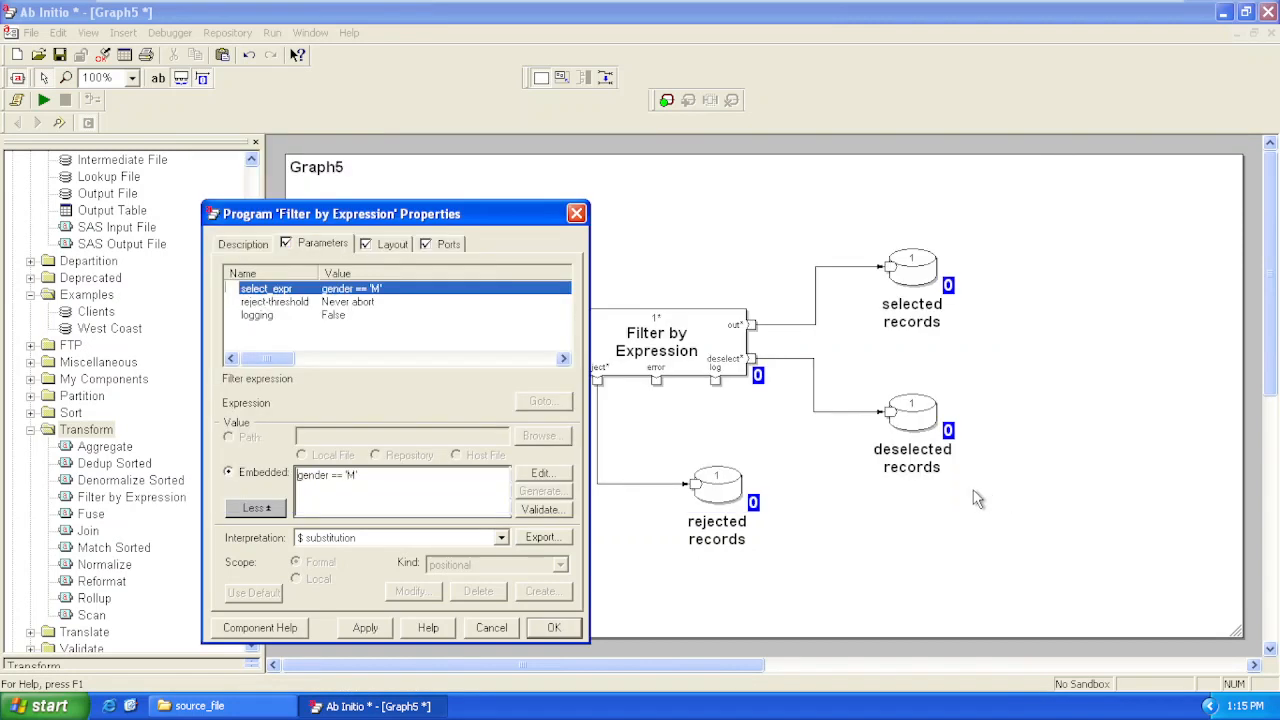
Validate the filter expression and confirm the component's properties
left_click(545, 510)
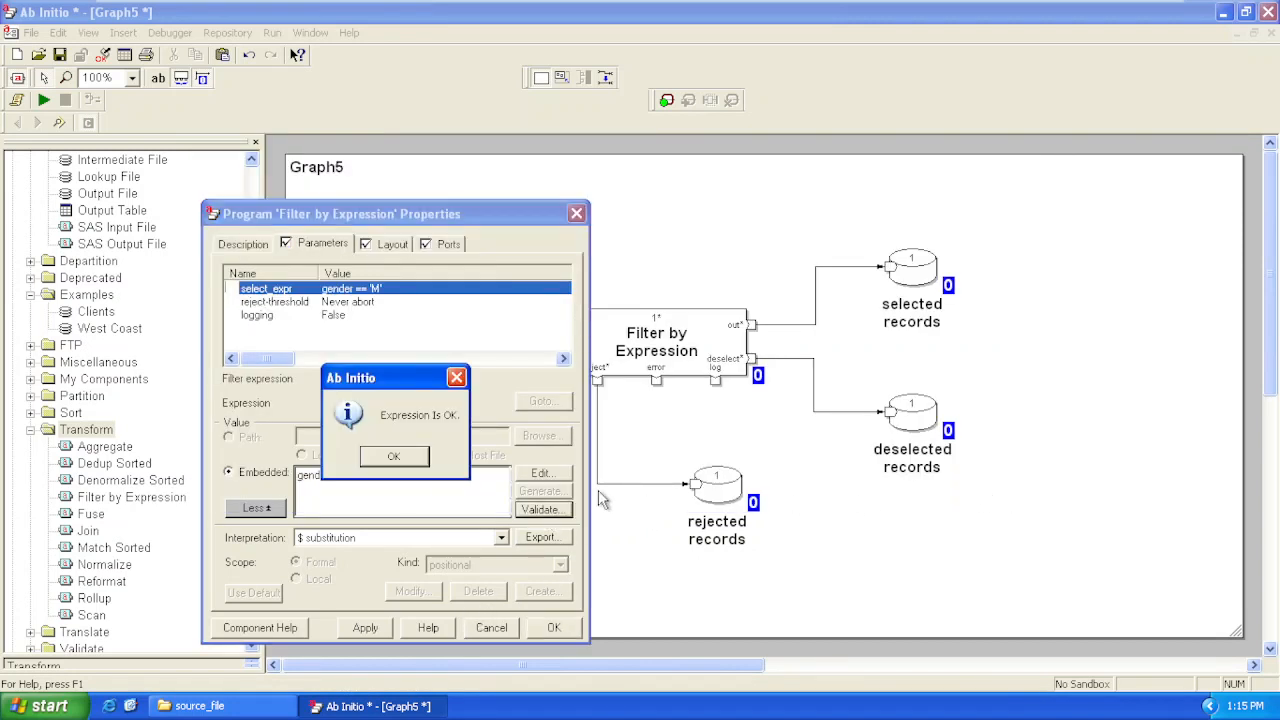
left_click(400, 460)
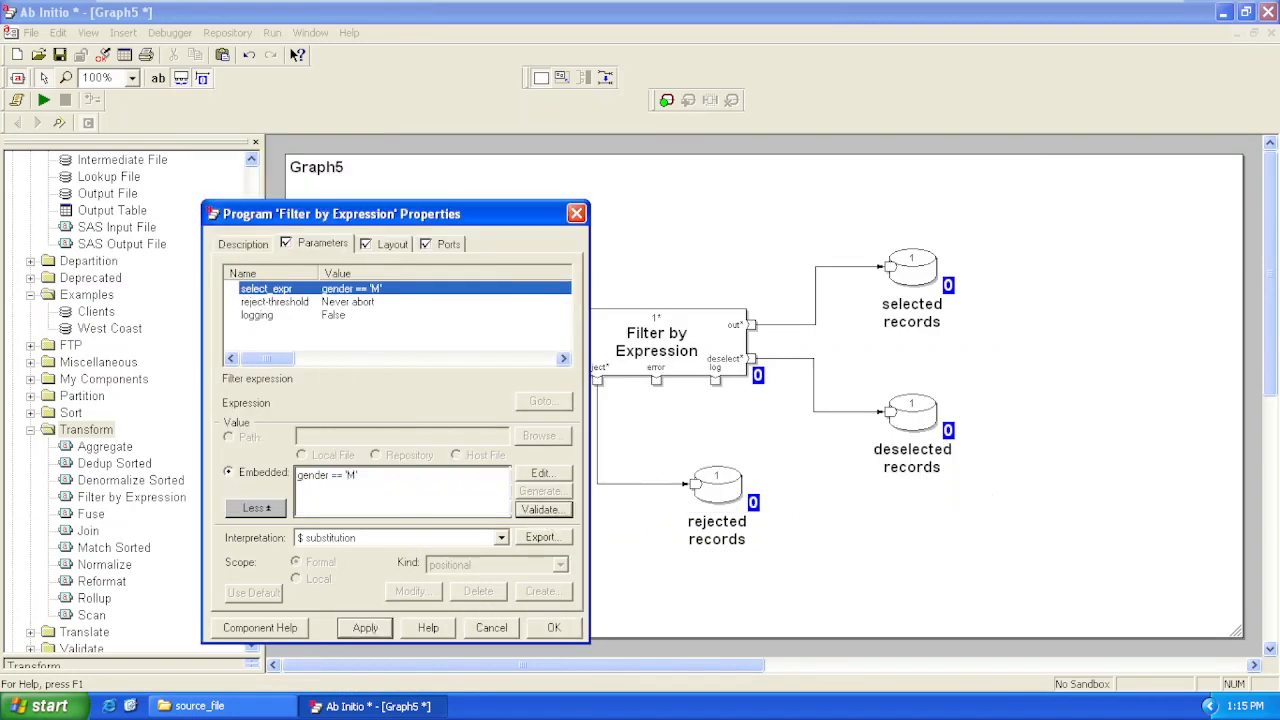
left_click(554, 627)
Run the graph and close its job output window
left_click(805, 530)
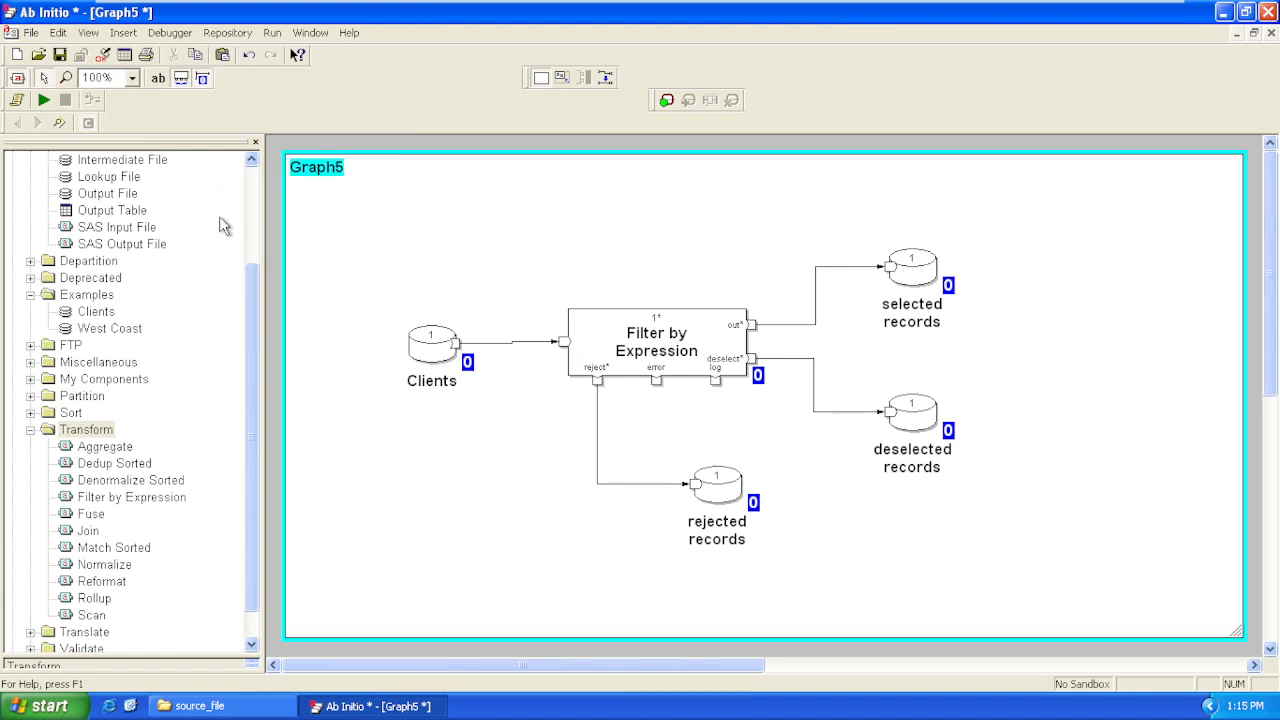
left_click(44, 100)
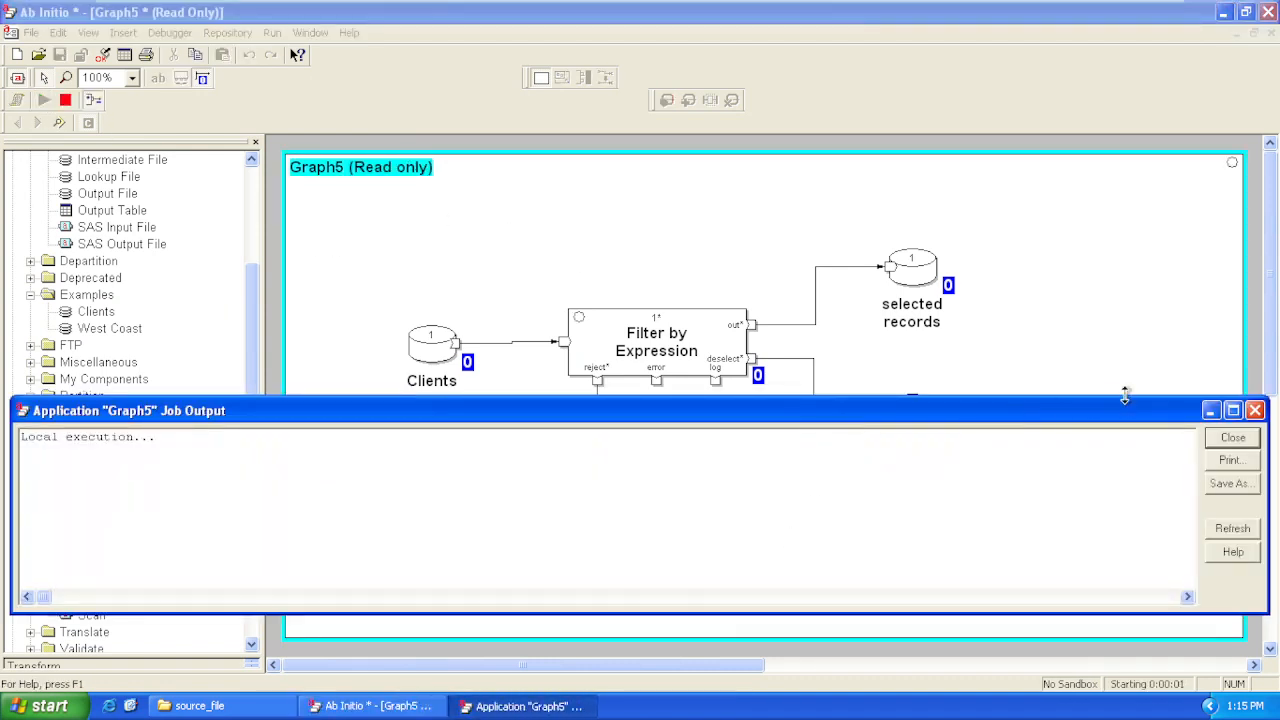
left_click(1255, 411)
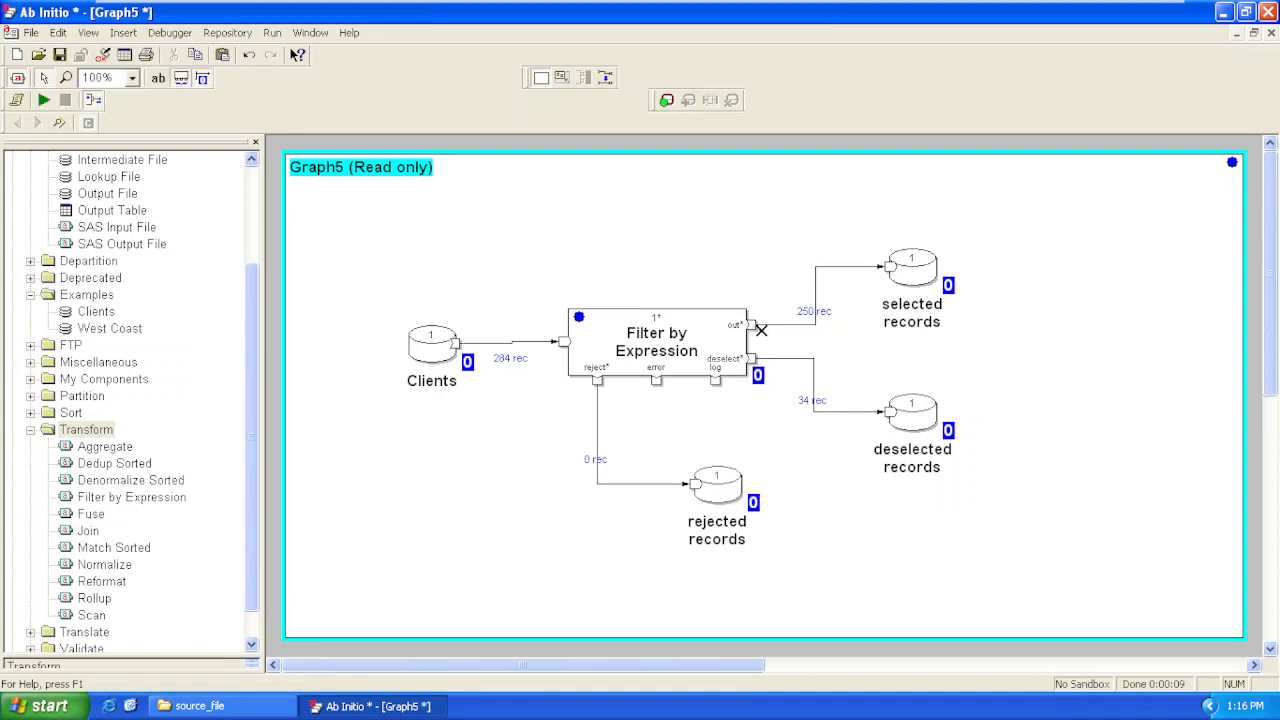
View records 1 through 10 of the deselected records dataset, and close the data view
left_click(913, 425)
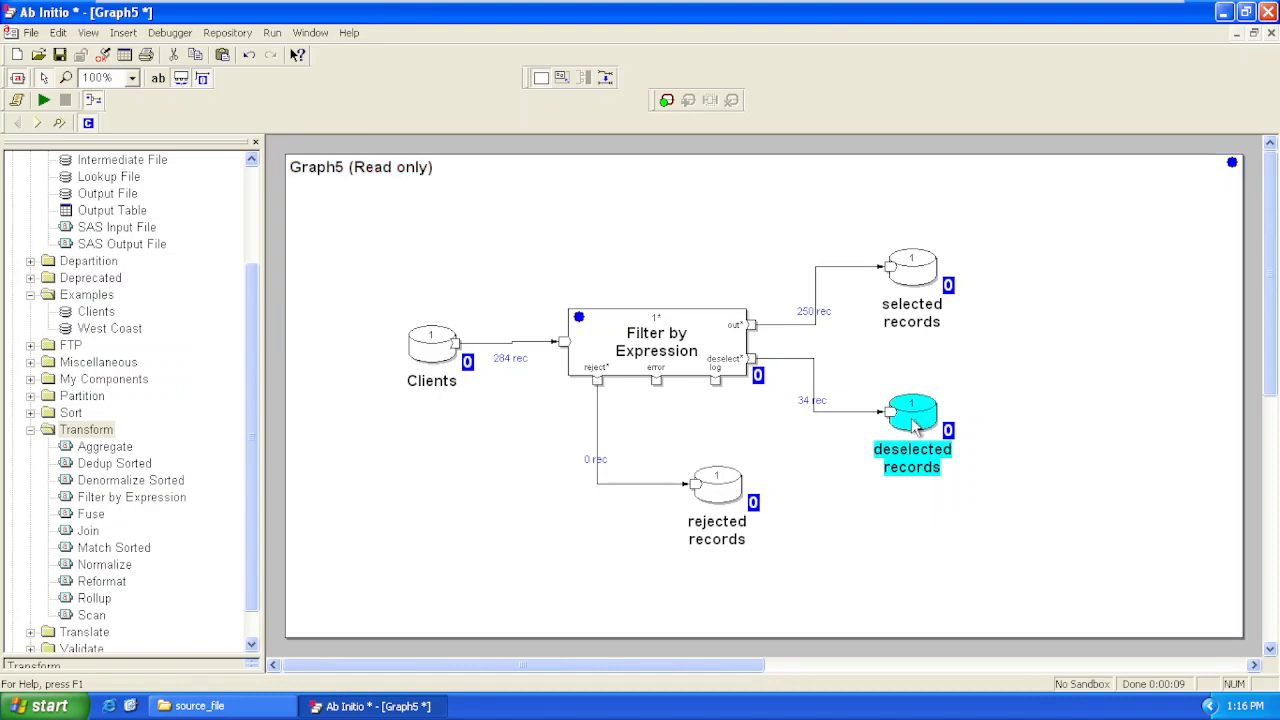
right_click(913, 425)
left_click(970, 600)
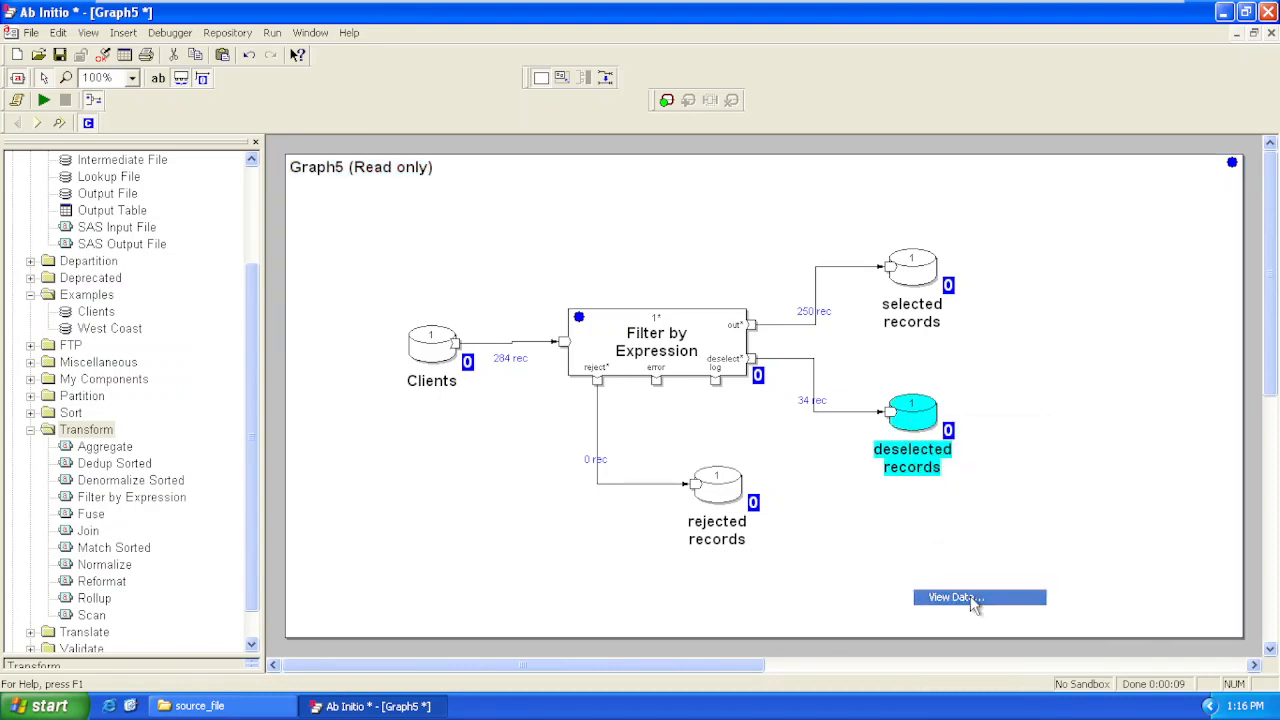
left_click(717, 497)
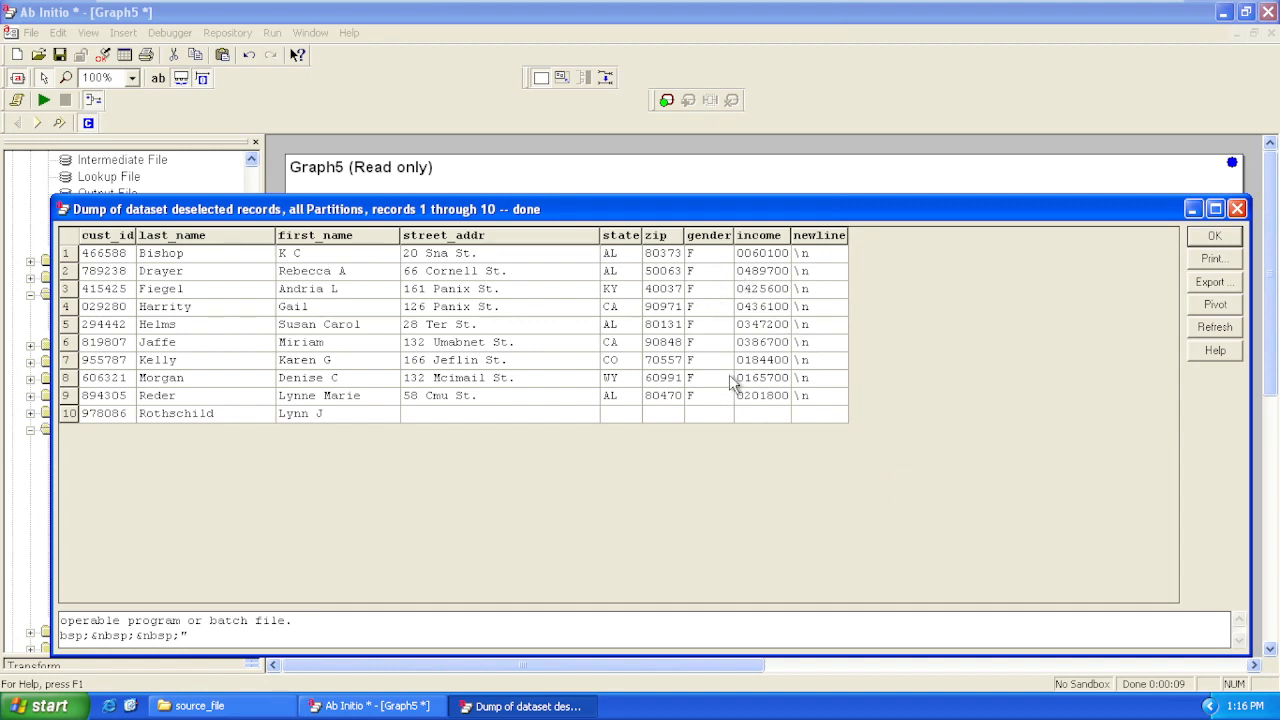
left_click(1211, 238)
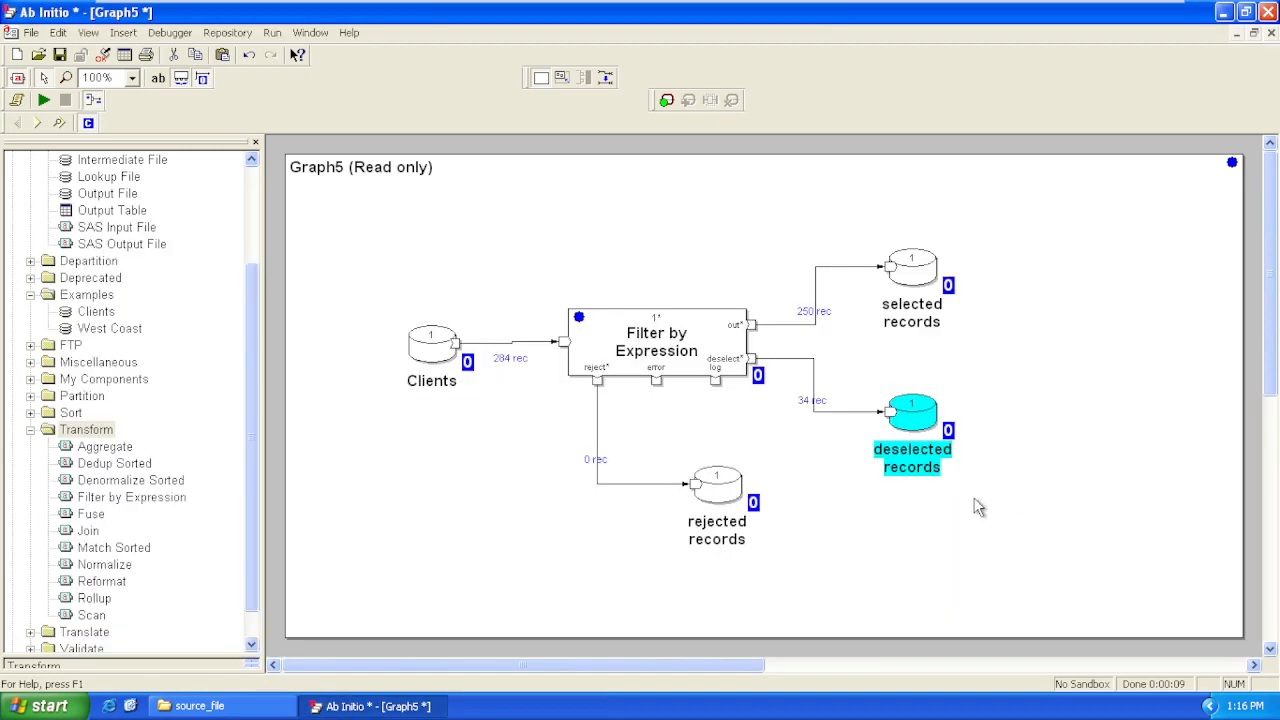
View the deselected records dataset from record 1 through End, examine the gender values down to the last rows, and close the view
right_click(921, 418)
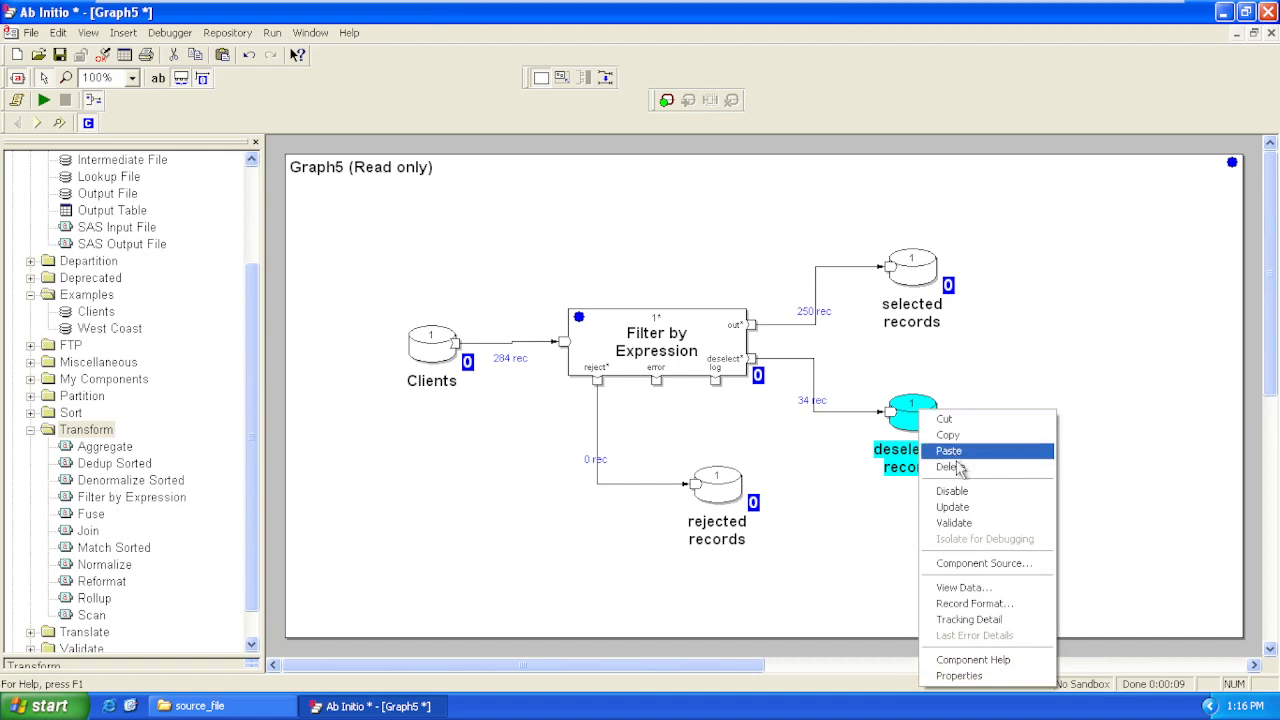
left_click(982, 587)
left_click(732, 229)
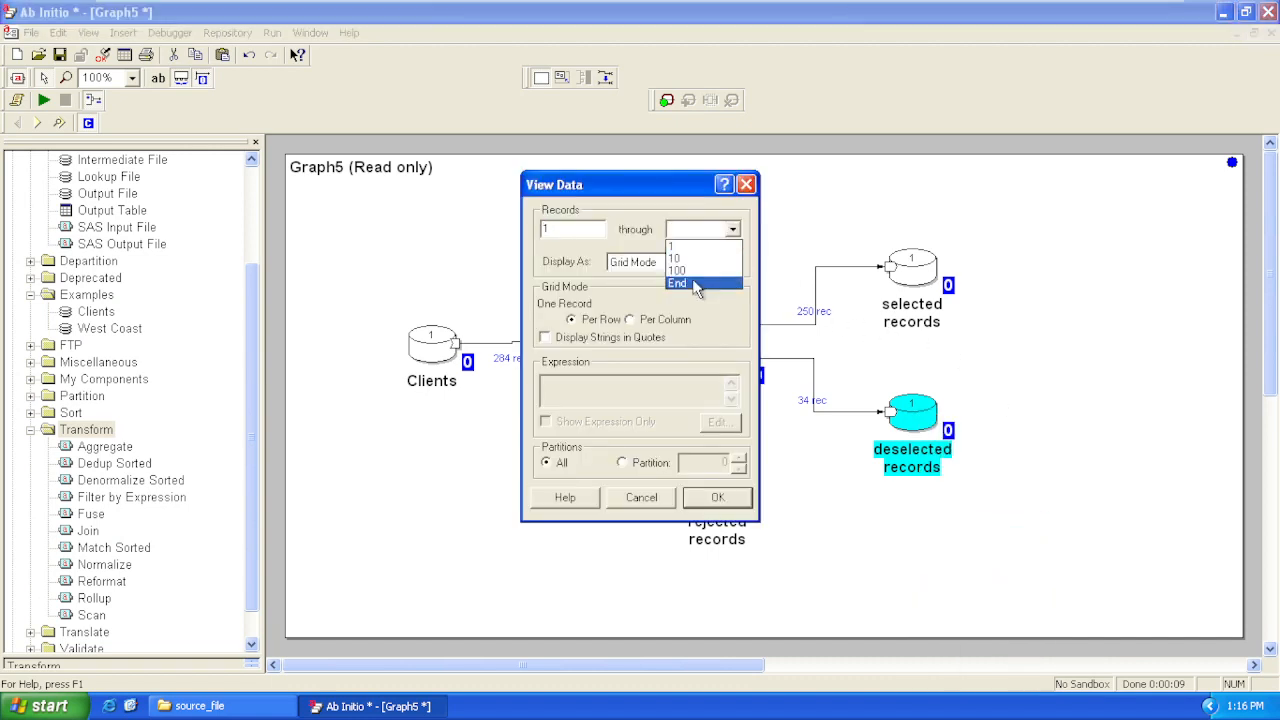
left_click(695, 284)
left_click(726, 497)
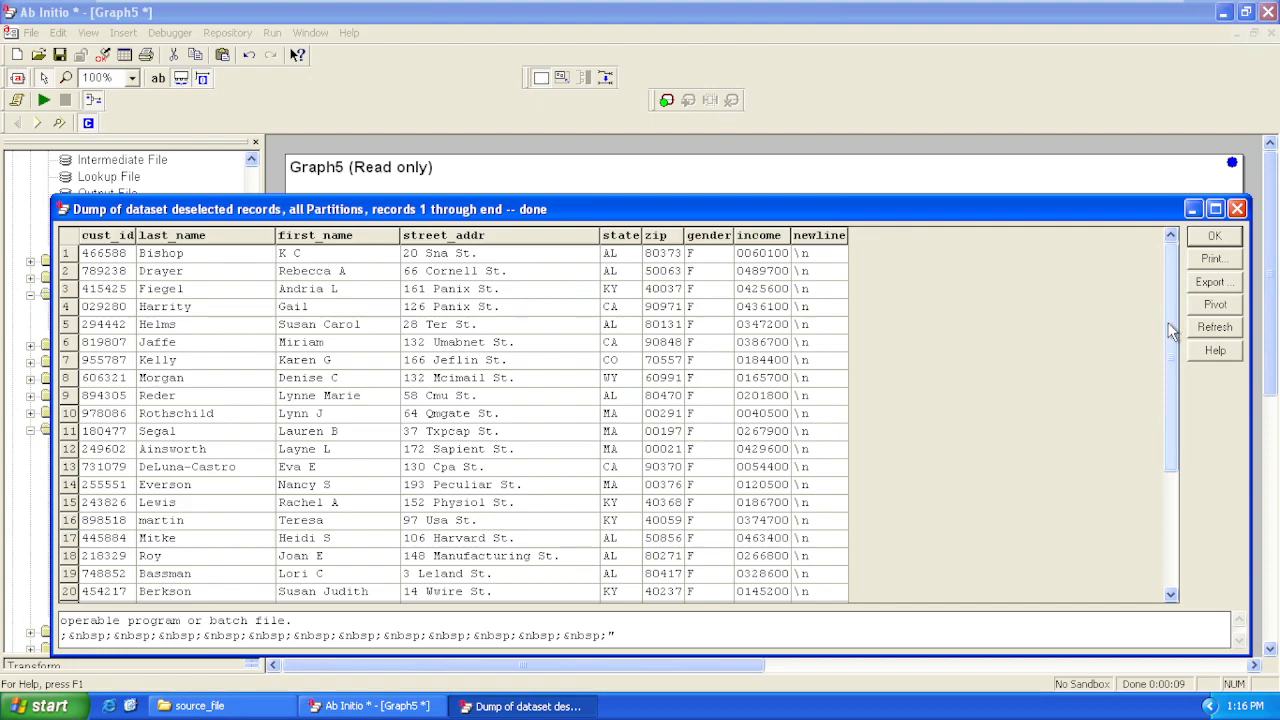
left_click_drag(1172, 332, 1166, 468)
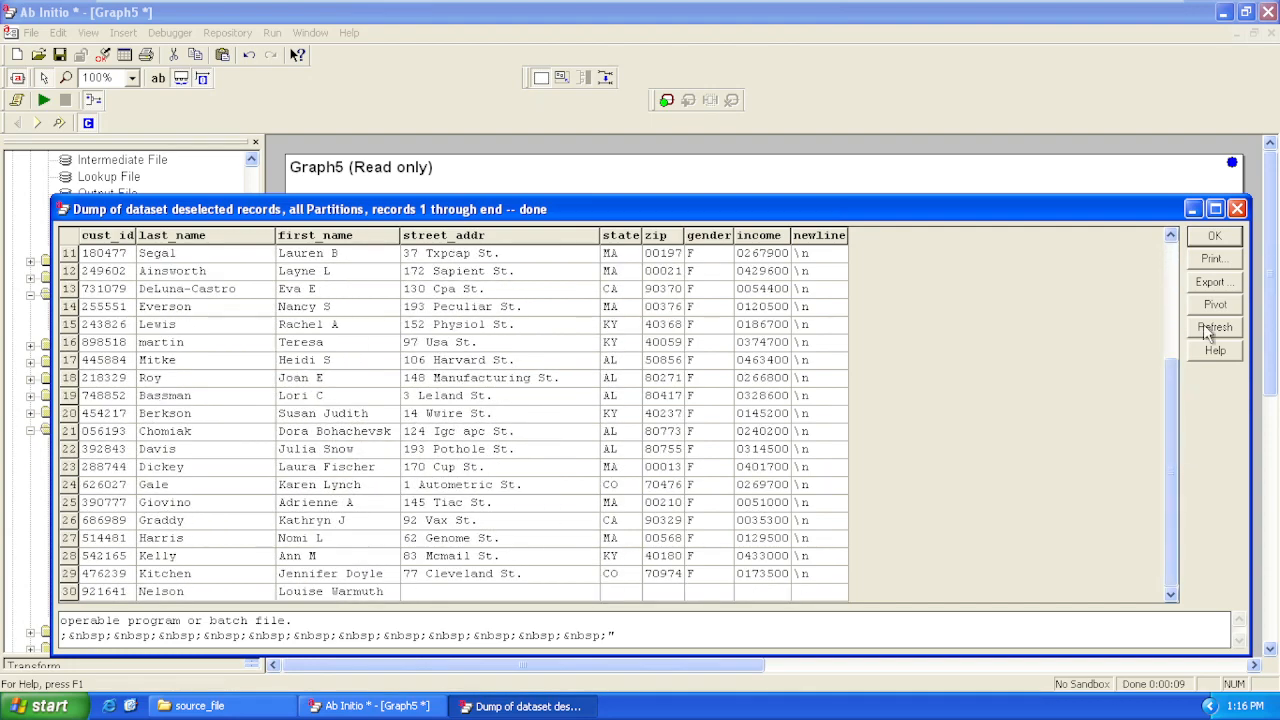
left_click(1238, 210)
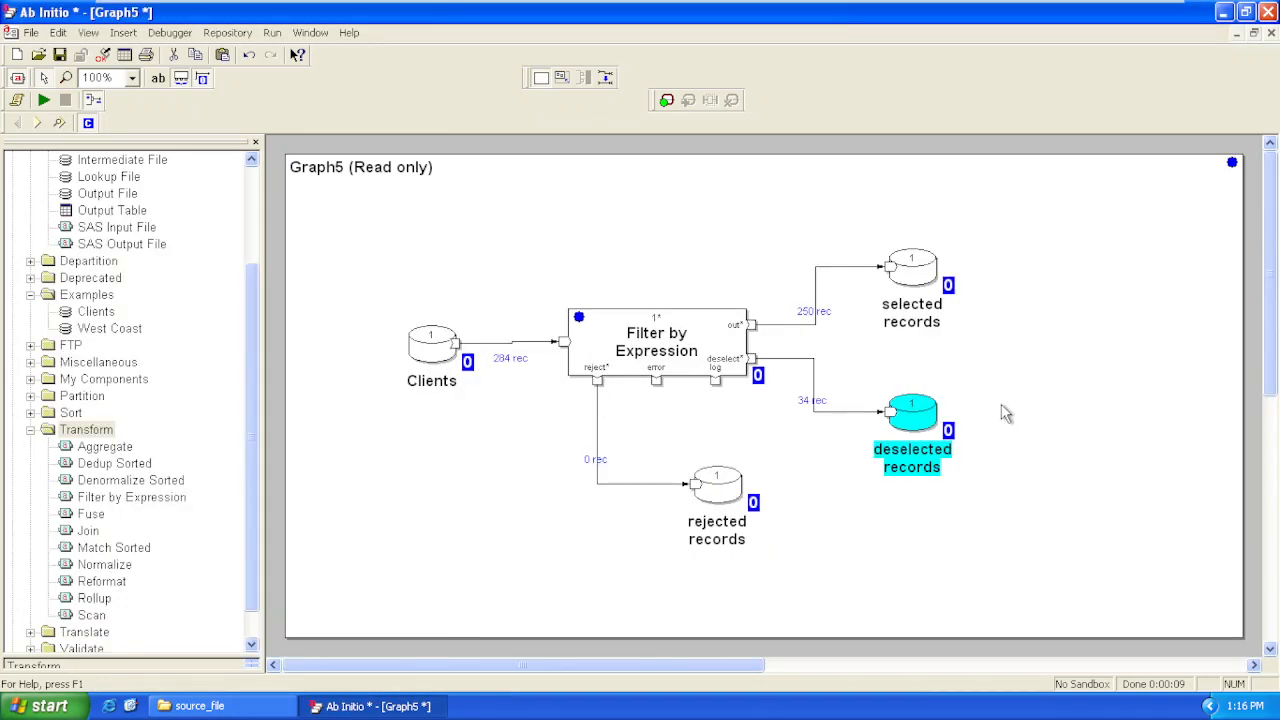
View the selected records dataset from record 1 through End, examine the gender values in further rows, and stop the data dump
left_click(916, 288)
right_click(912, 285)
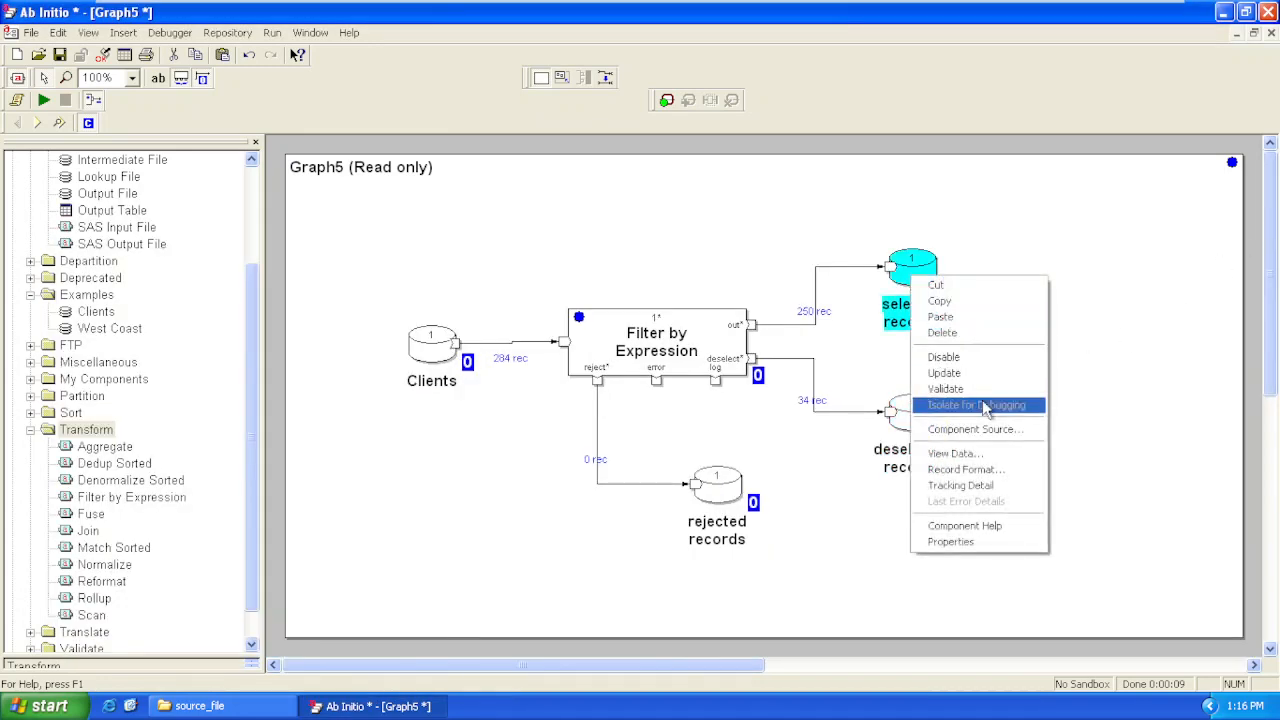
left_click(972, 455)
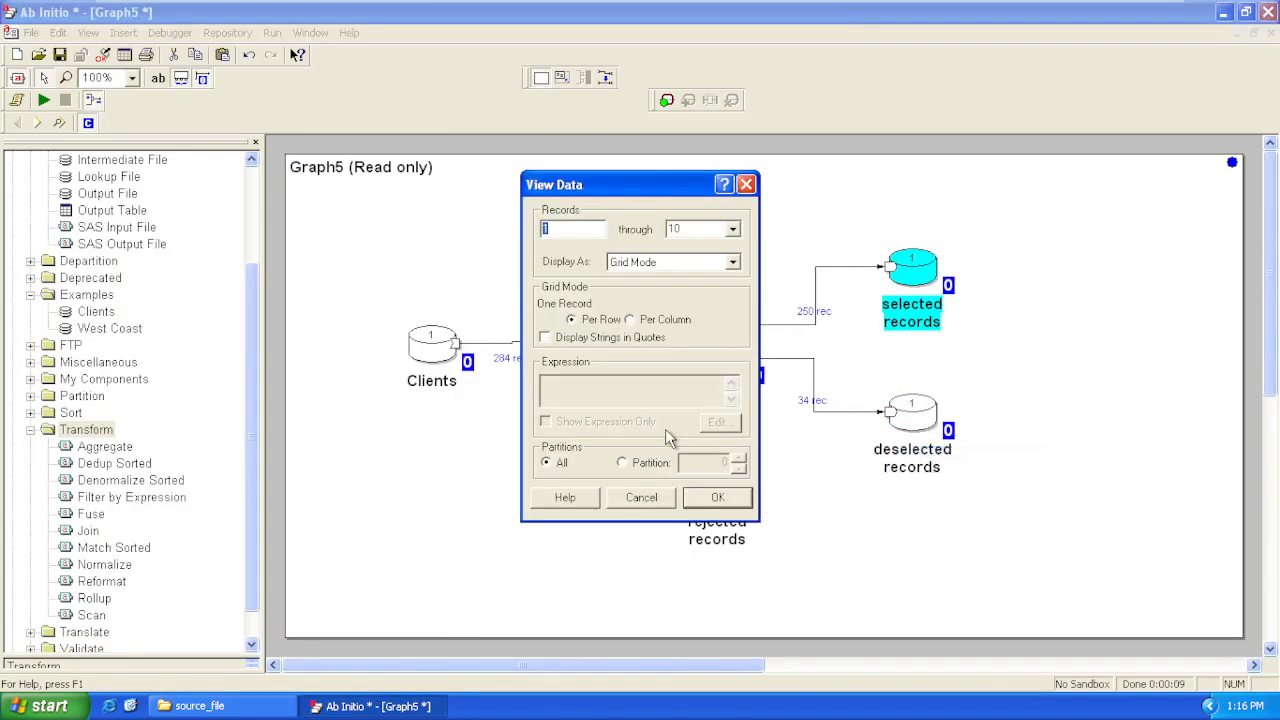
left_click(732, 229)
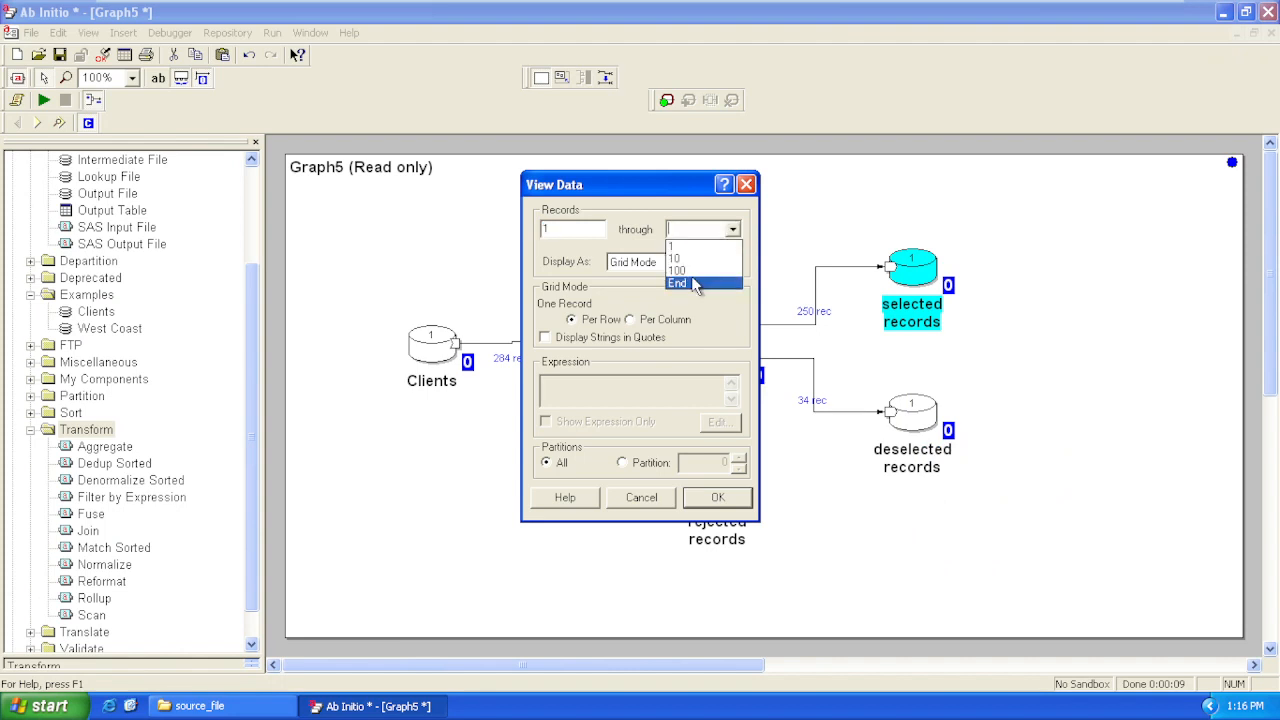
left_click(700, 284)
left_click(736, 497)
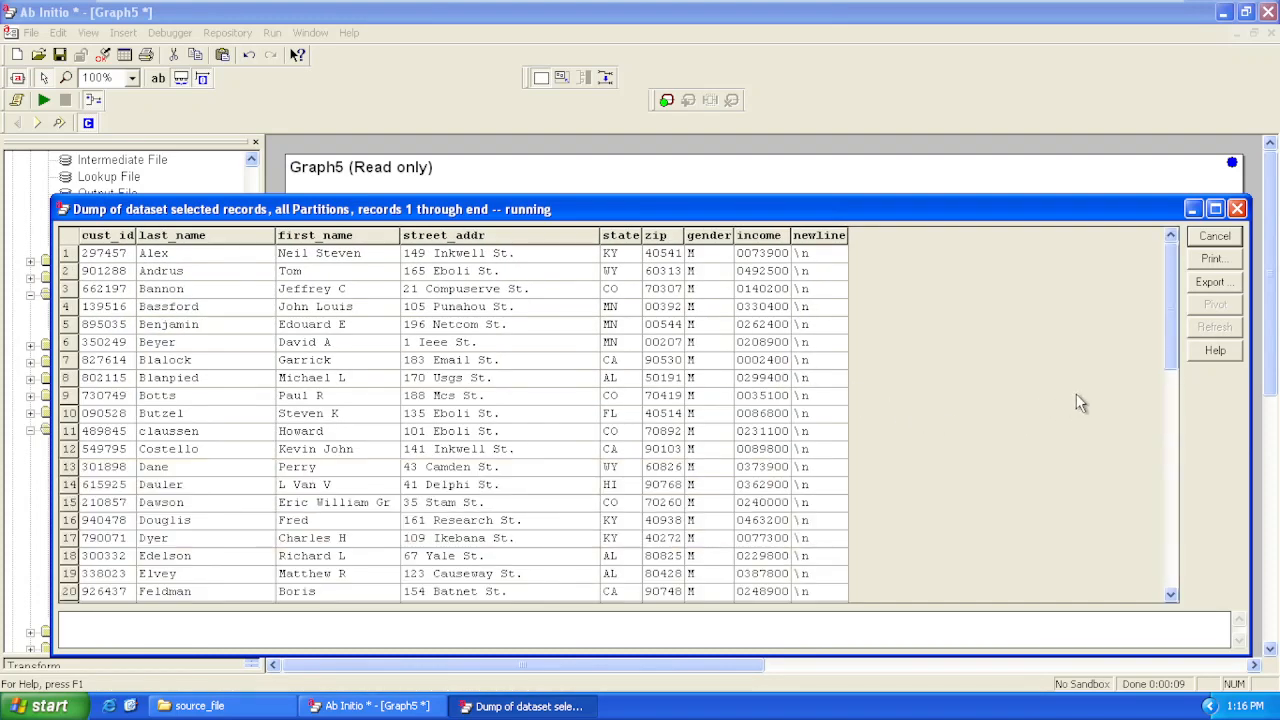
left_click_drag(1168, 325, 1173, 594)
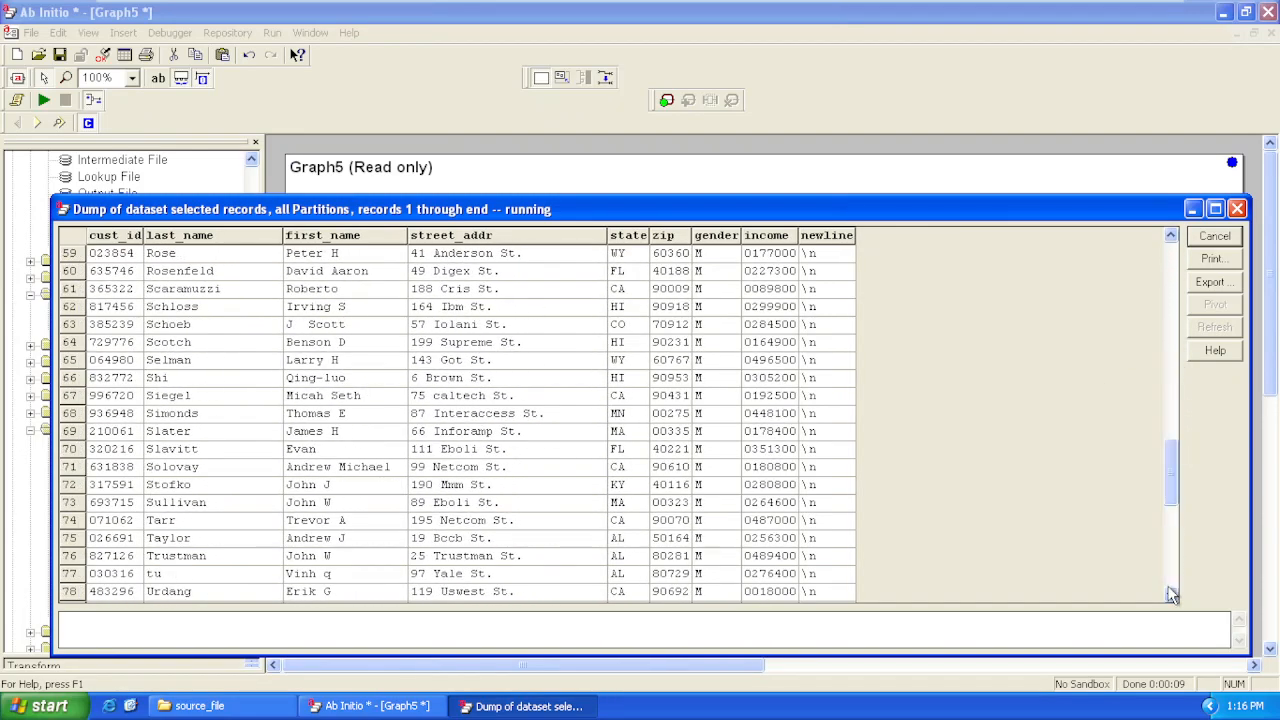
left_click_drag(1172, 480, 1183, 594)
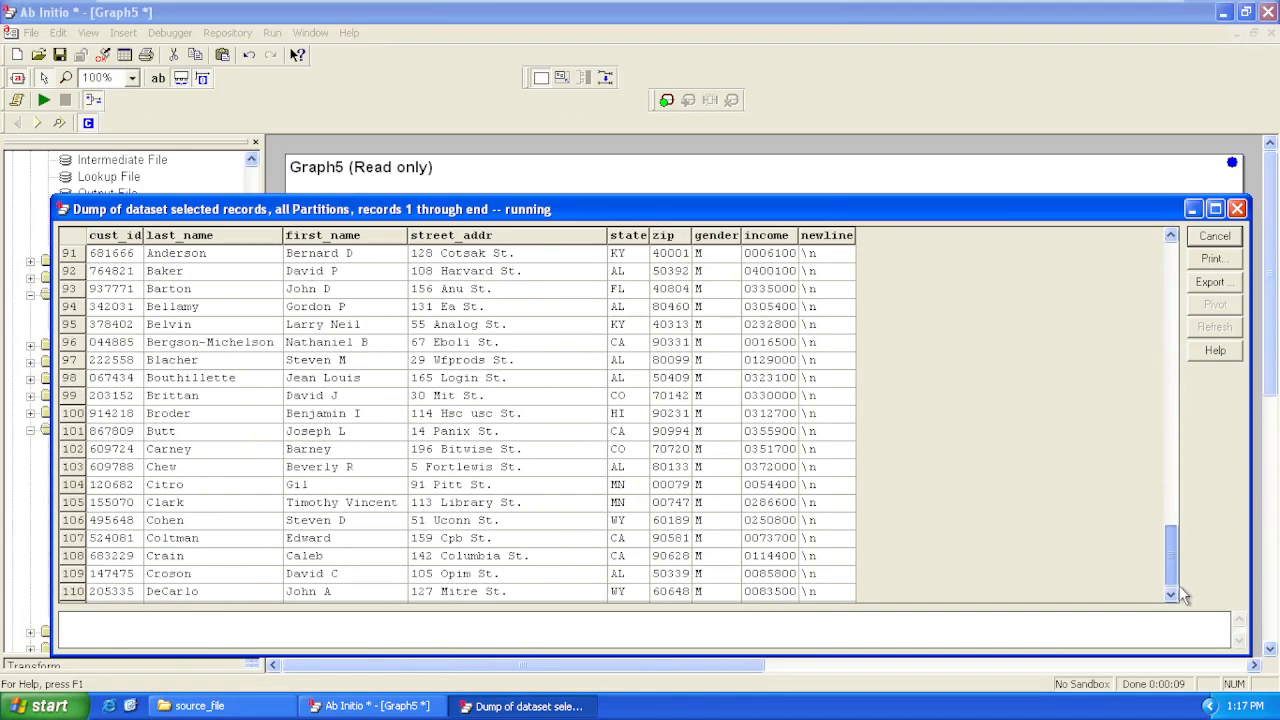
left_click(1237, 209)
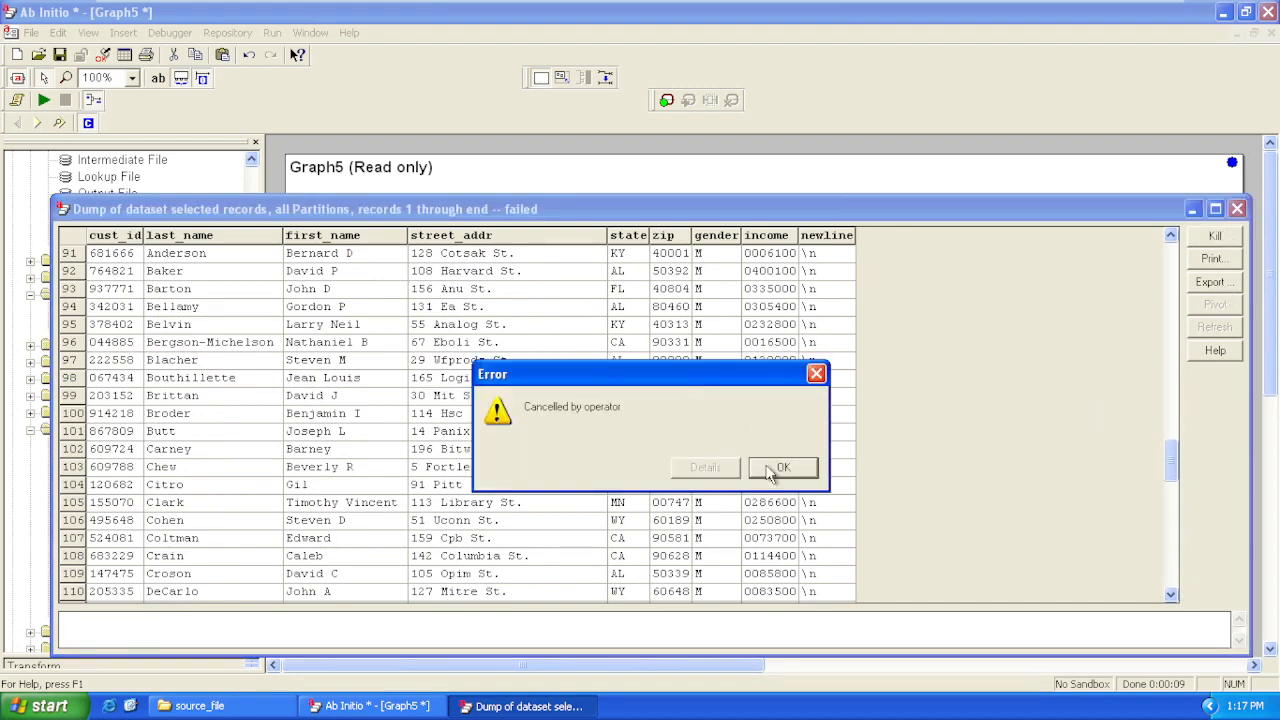
left_click(766, 467)
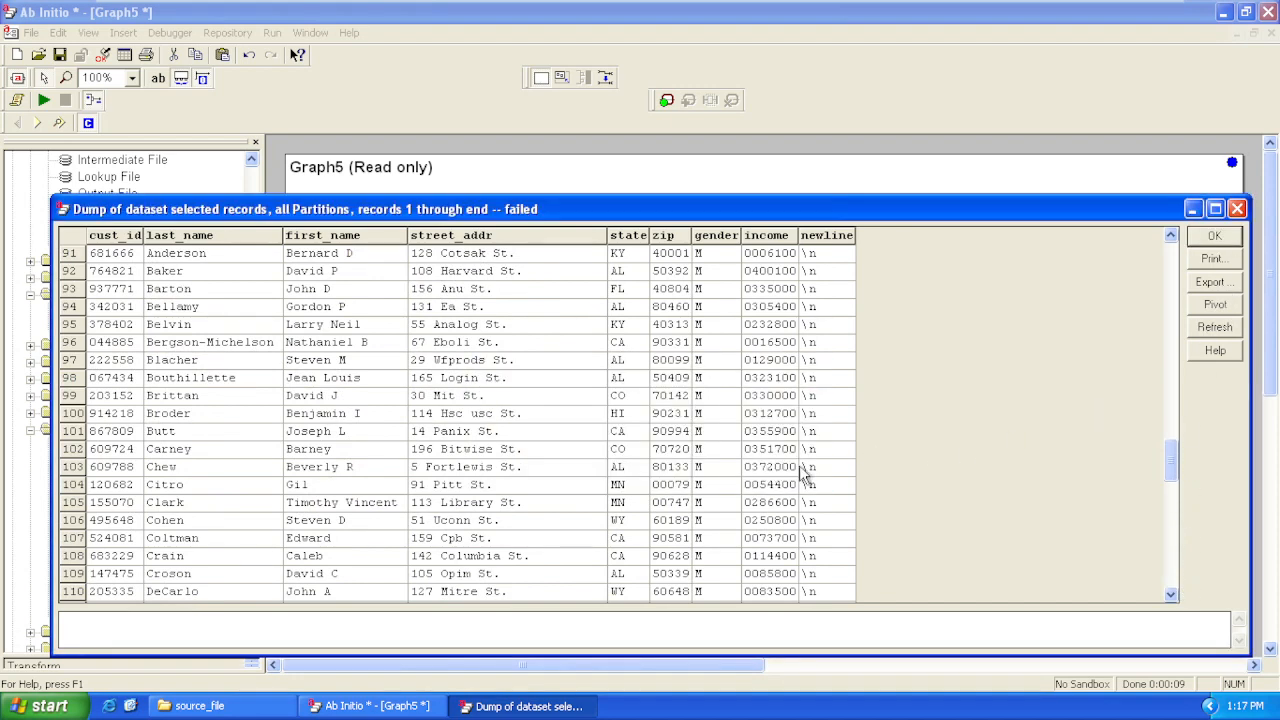
Close the data dump, and set the Filter by Expression select_expr to gender == 'M' || cust_id > 10000, validating the expression
left_click(1237, 209)
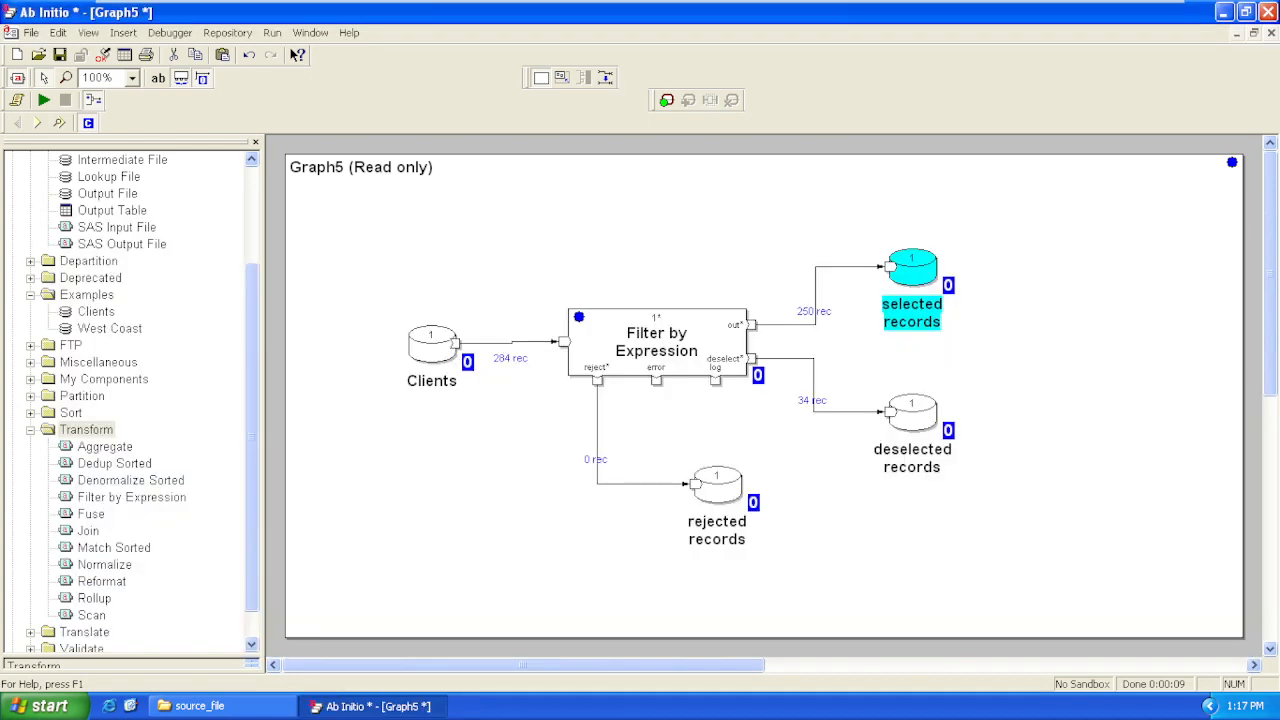
left_click(686, 348)
double_click(686, 348)
left_click(352, 246)
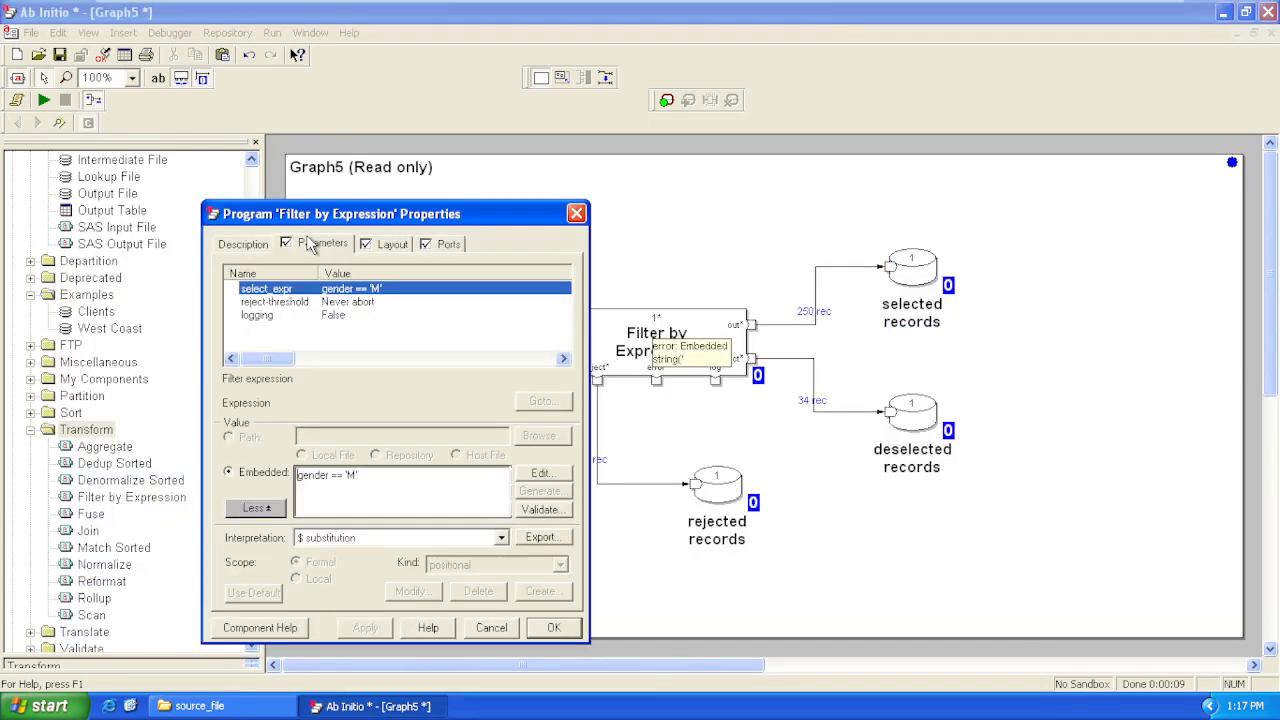
double_click(382, 289)
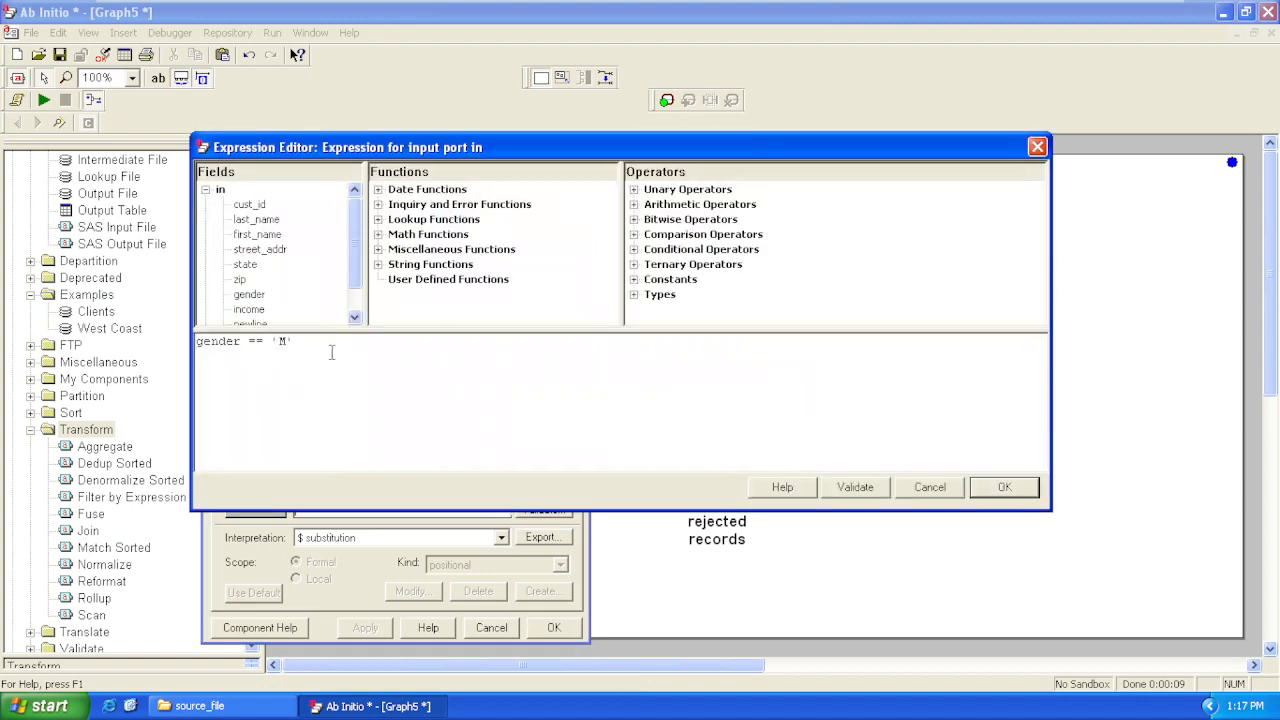
left_click(355, 345)
left_click(855, 487)
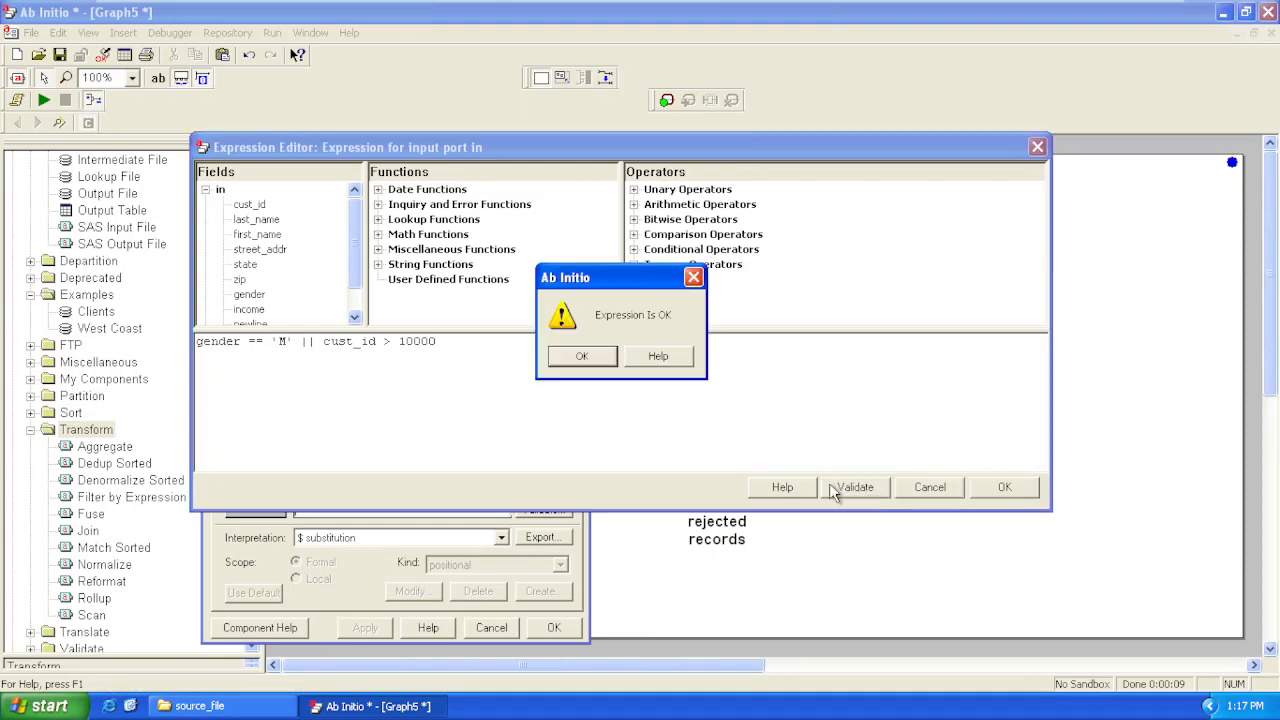
left_click(581, 356)
left_click(1000, 488)
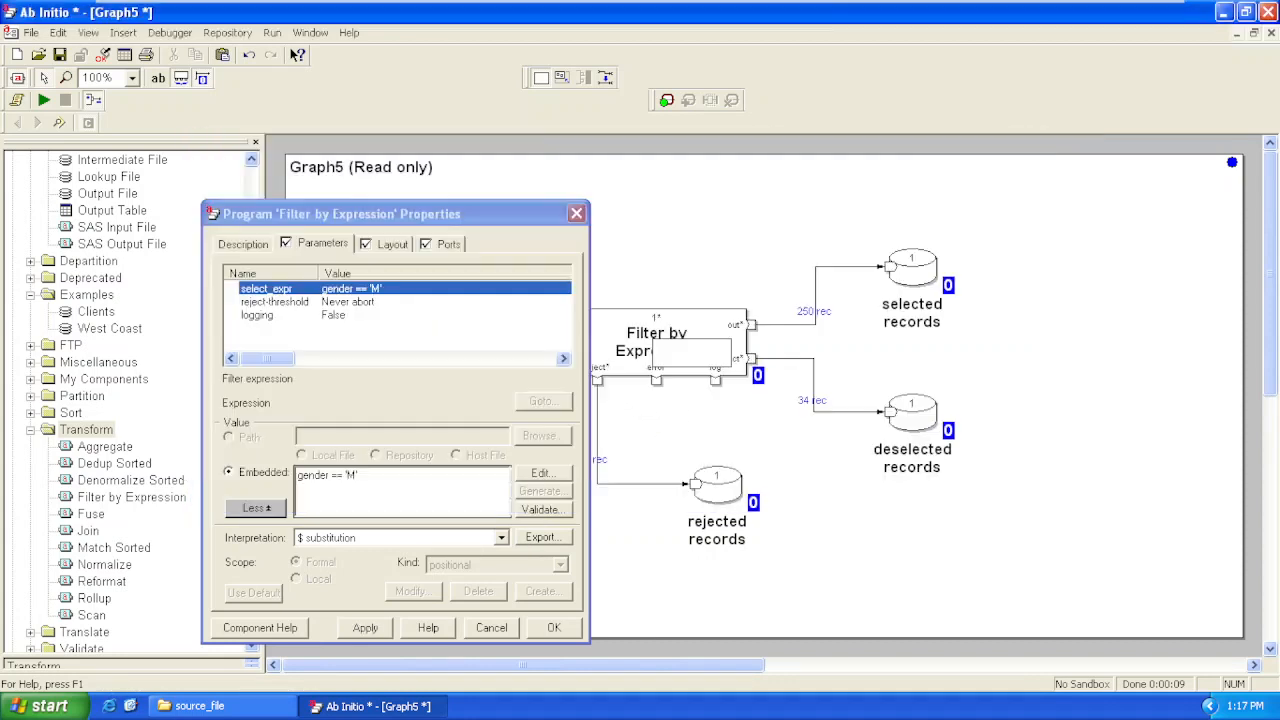
left_click(554, 627)
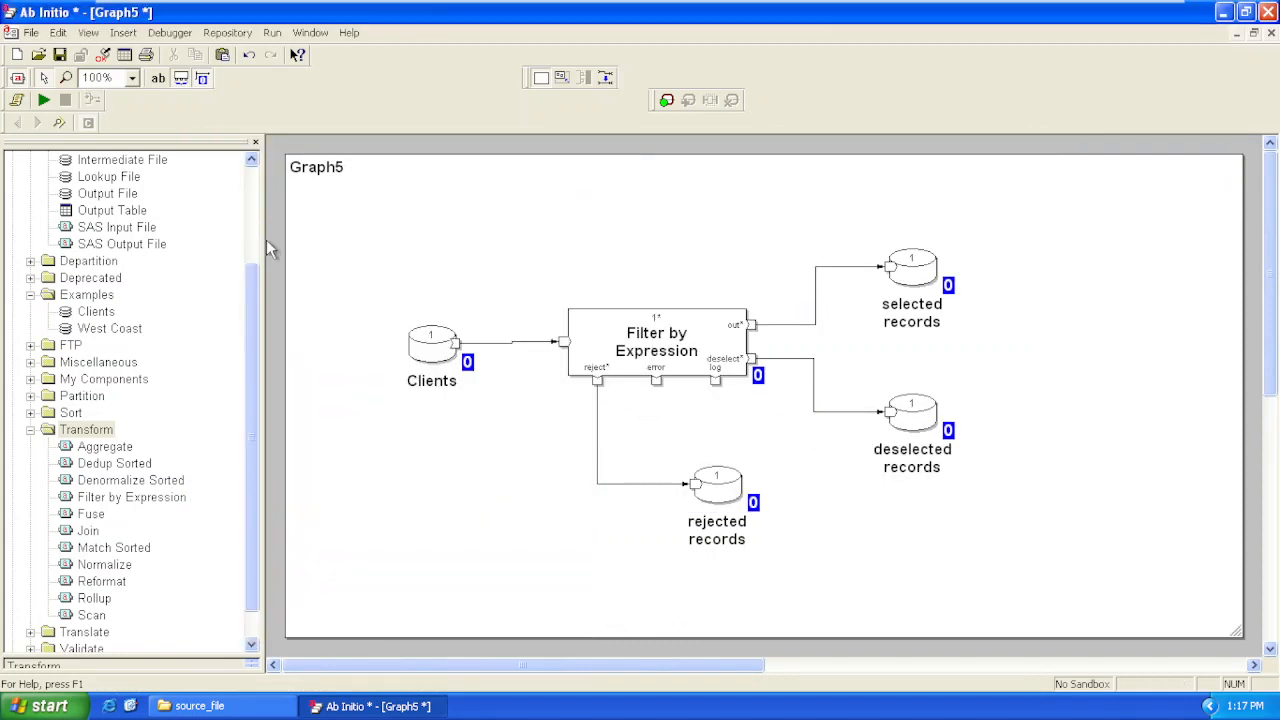
Run the graph with the combined gender and cust_id filter, and close its job output window
left_click(44, 100)
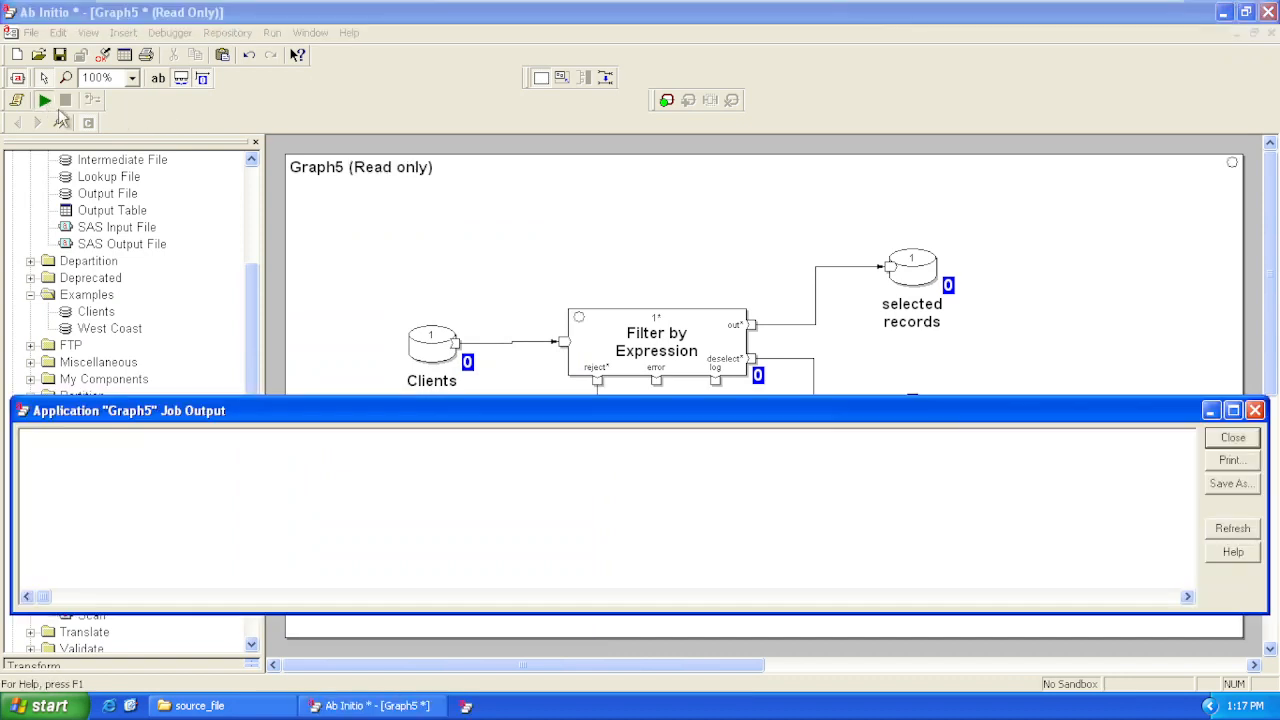
left_click(1230, 437)
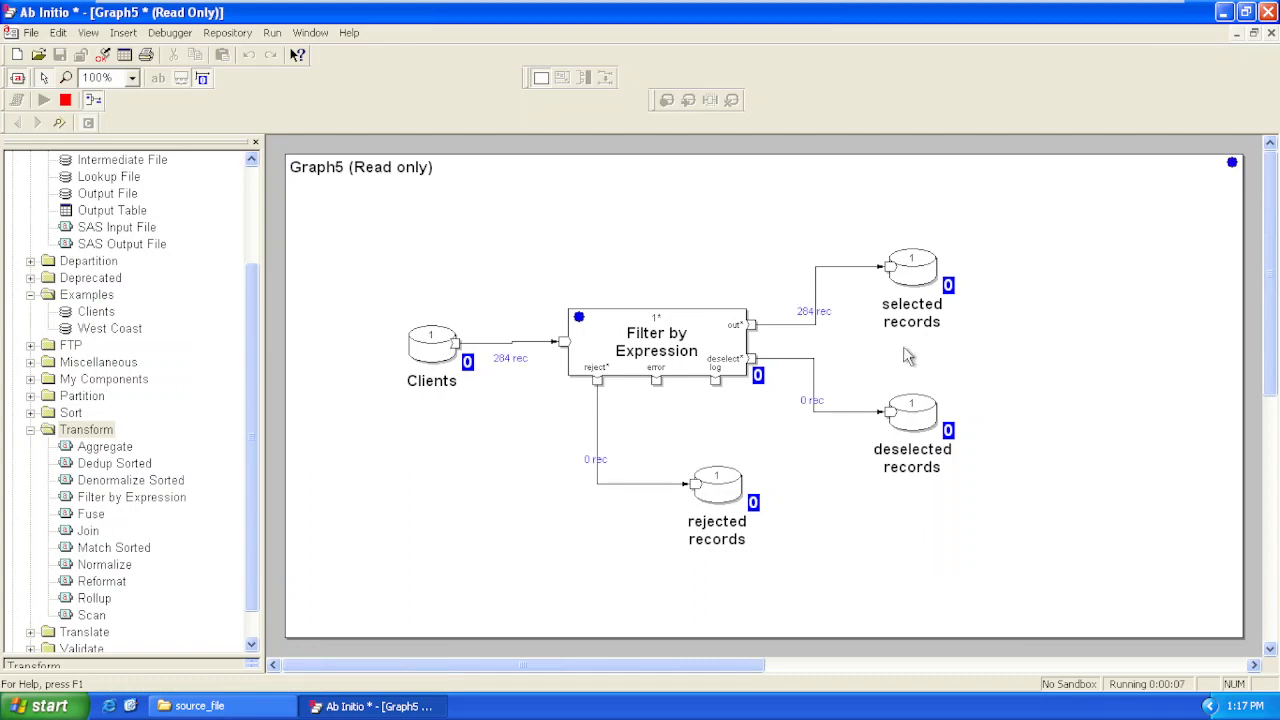
View the selected records dataset from record 1 through End, highlight record 18 to examine its gender value, and close the dump
left_click(906, 284)
right_click(904, 277)
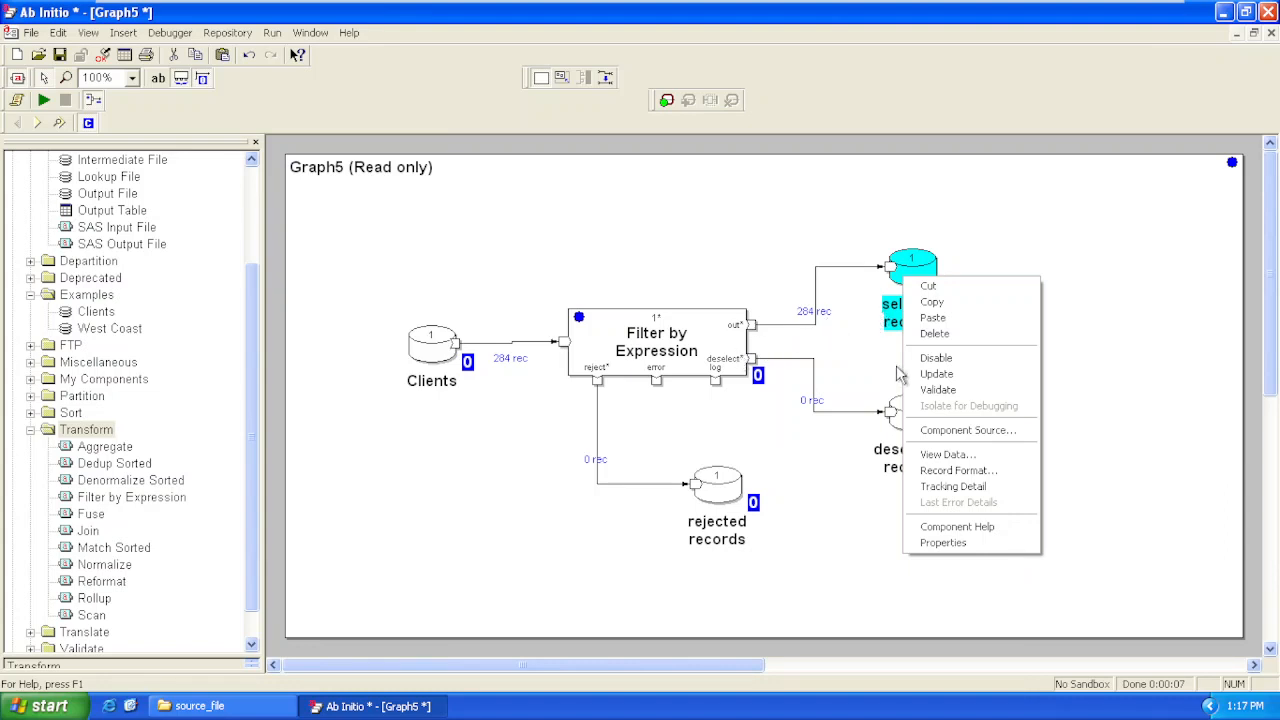
left_click(940, 455)
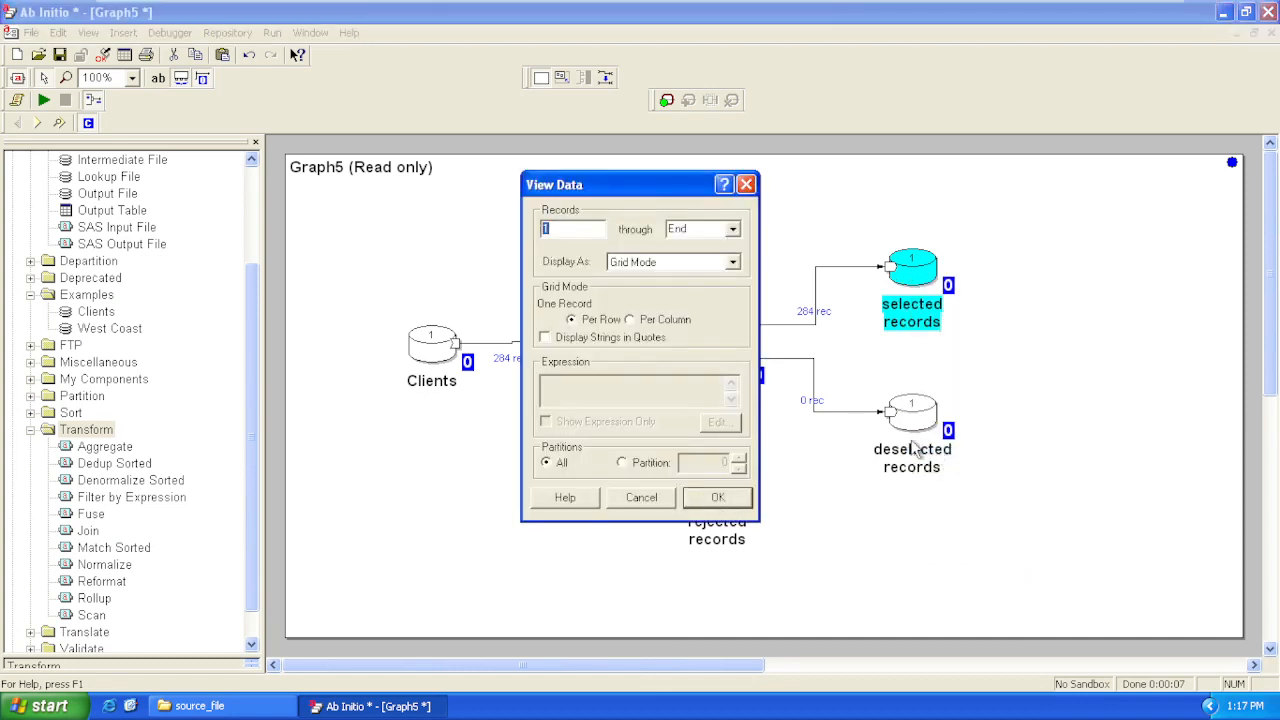
left_click(727, 498)
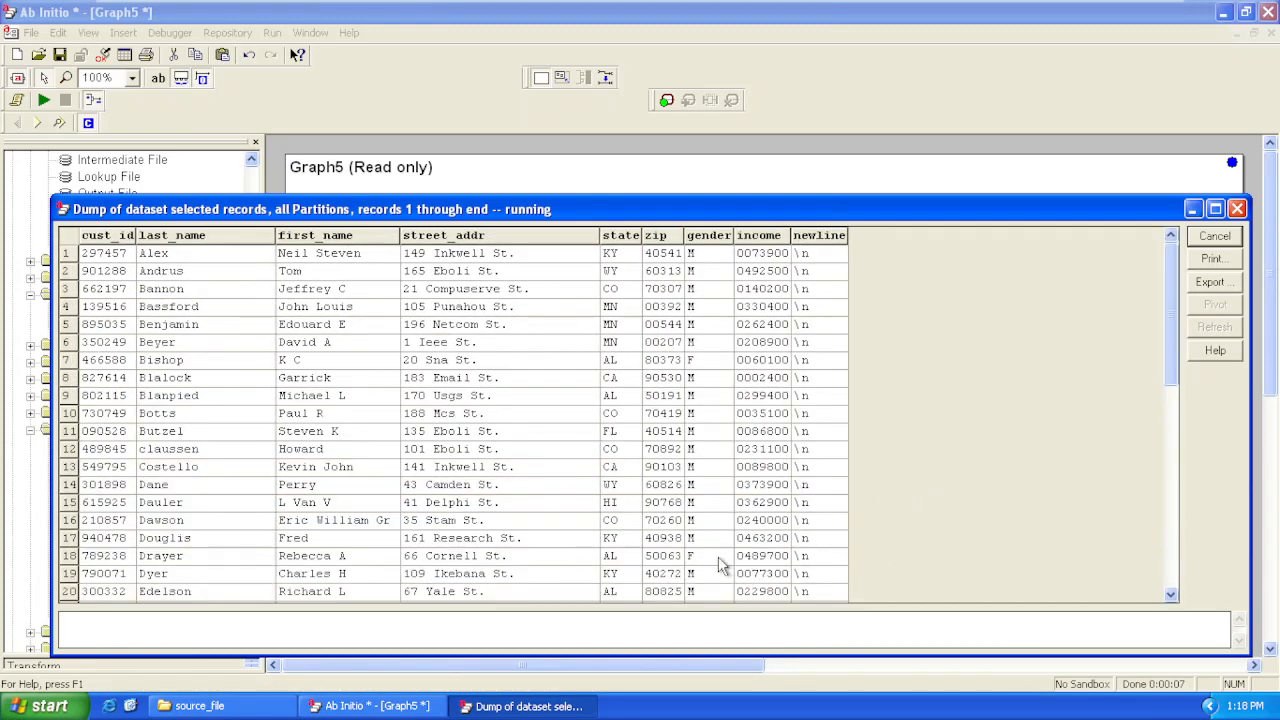
left_click(719, 559)
left_click_drag(113, 568, 809, 561)
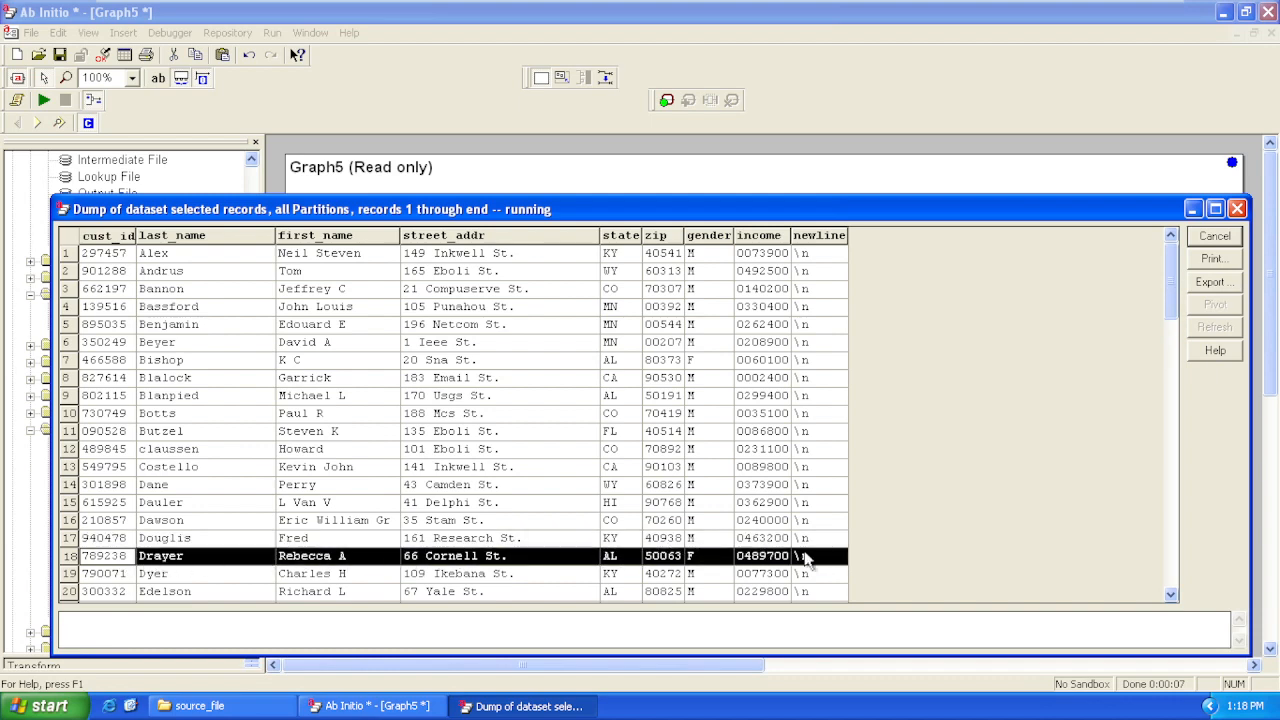
left_click(1225, 236)
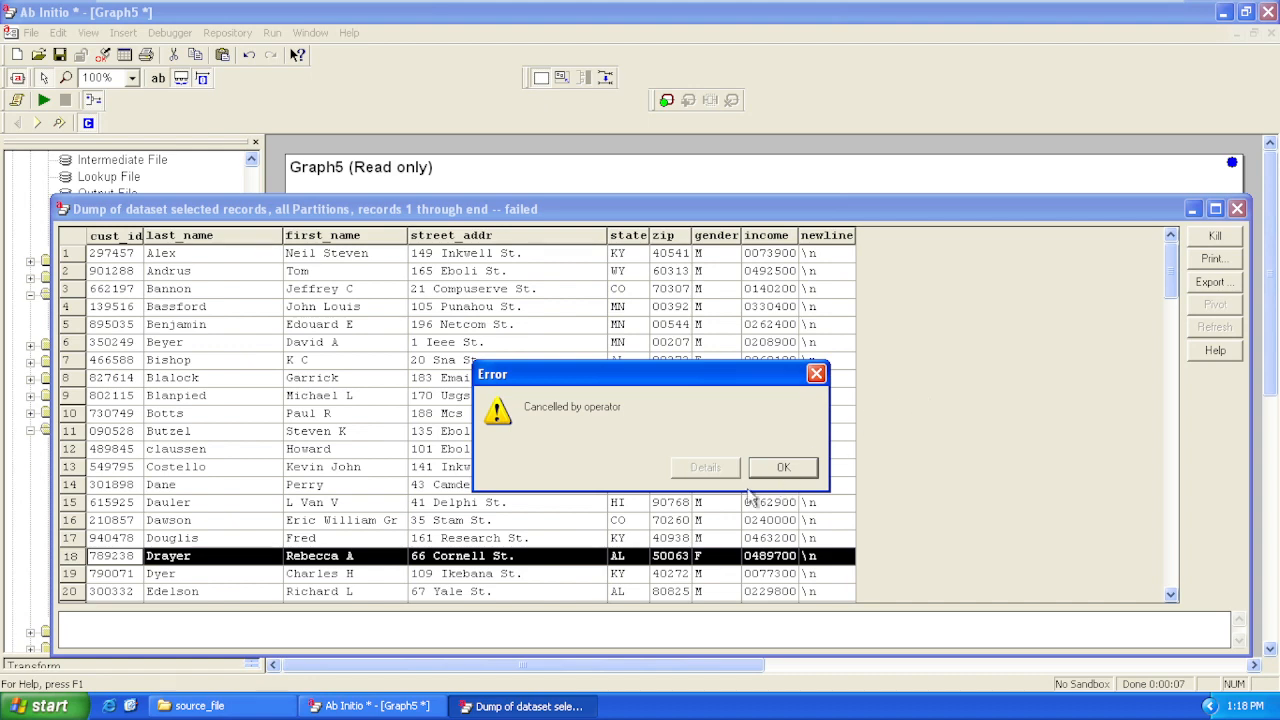
left_click(776, 469)
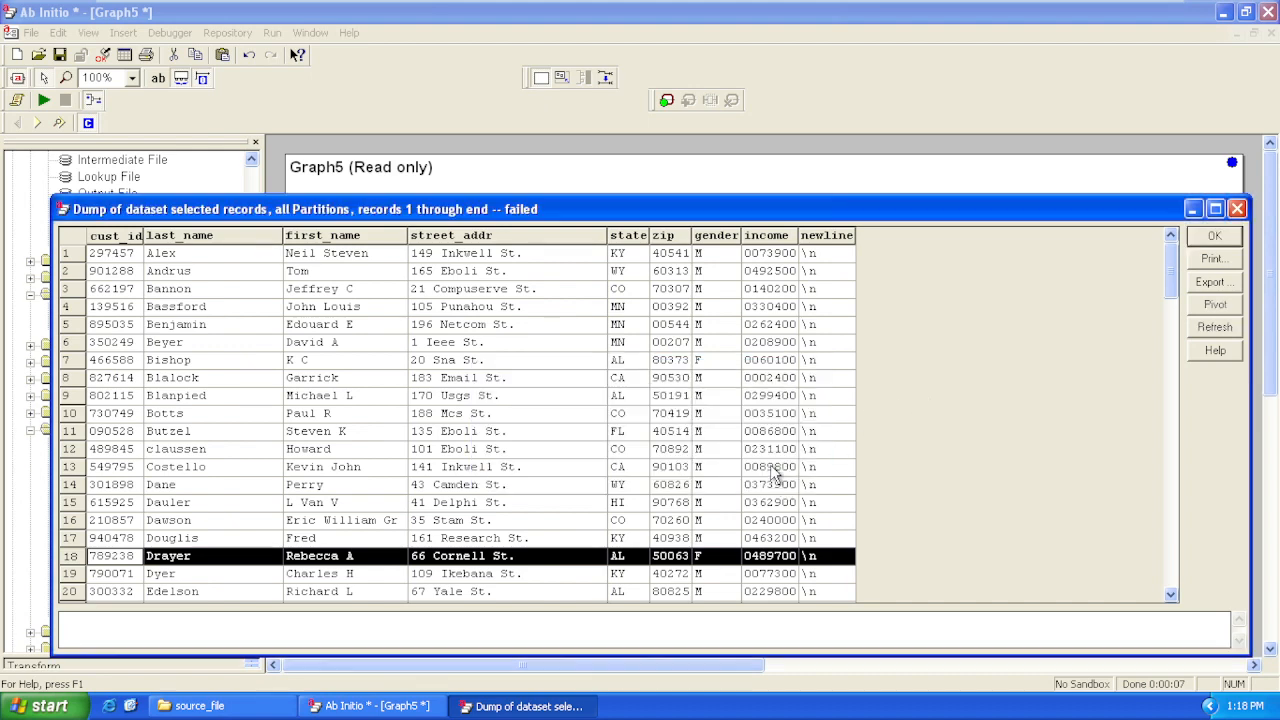
left_click(1214, 236)
Replace the select_expr parameter of Filter by Expression with NULL and apply the change
left_click(662, 362)
double_click(662, 362)
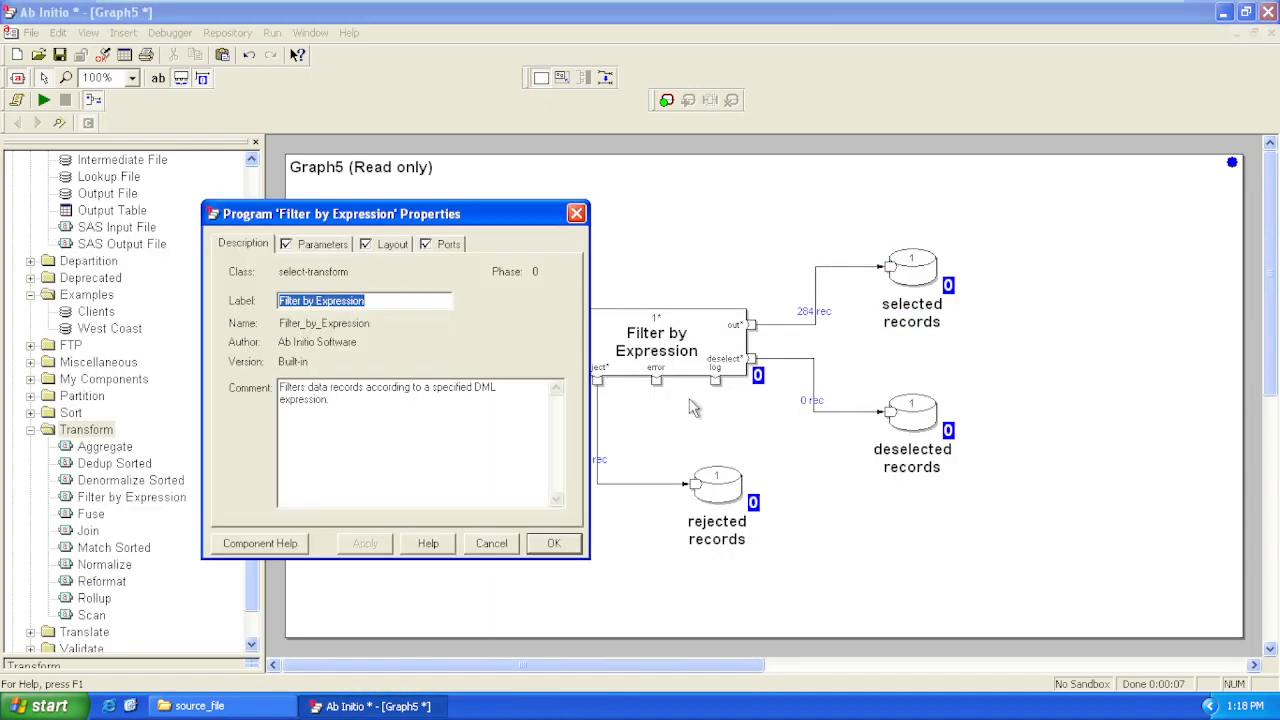
left_click(324, 245)
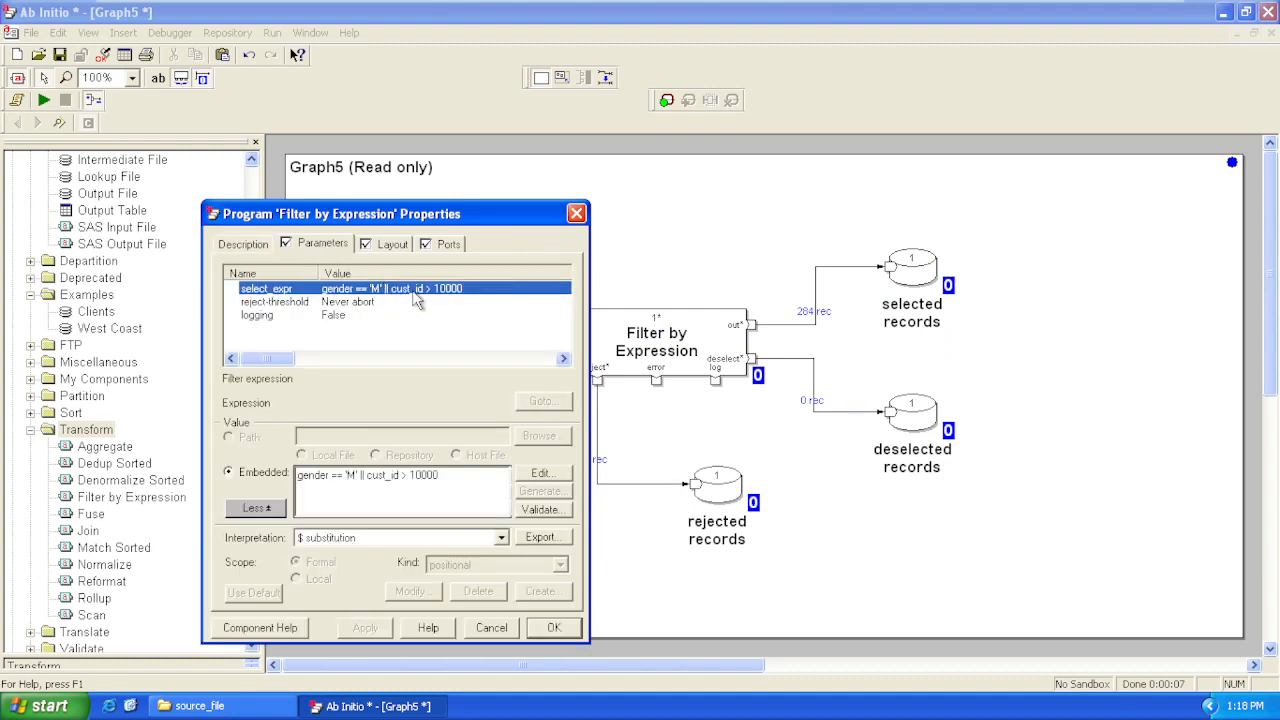
left_click_drag(461, 478, 285, 480)
type("NULL")
left_click(379, 315)
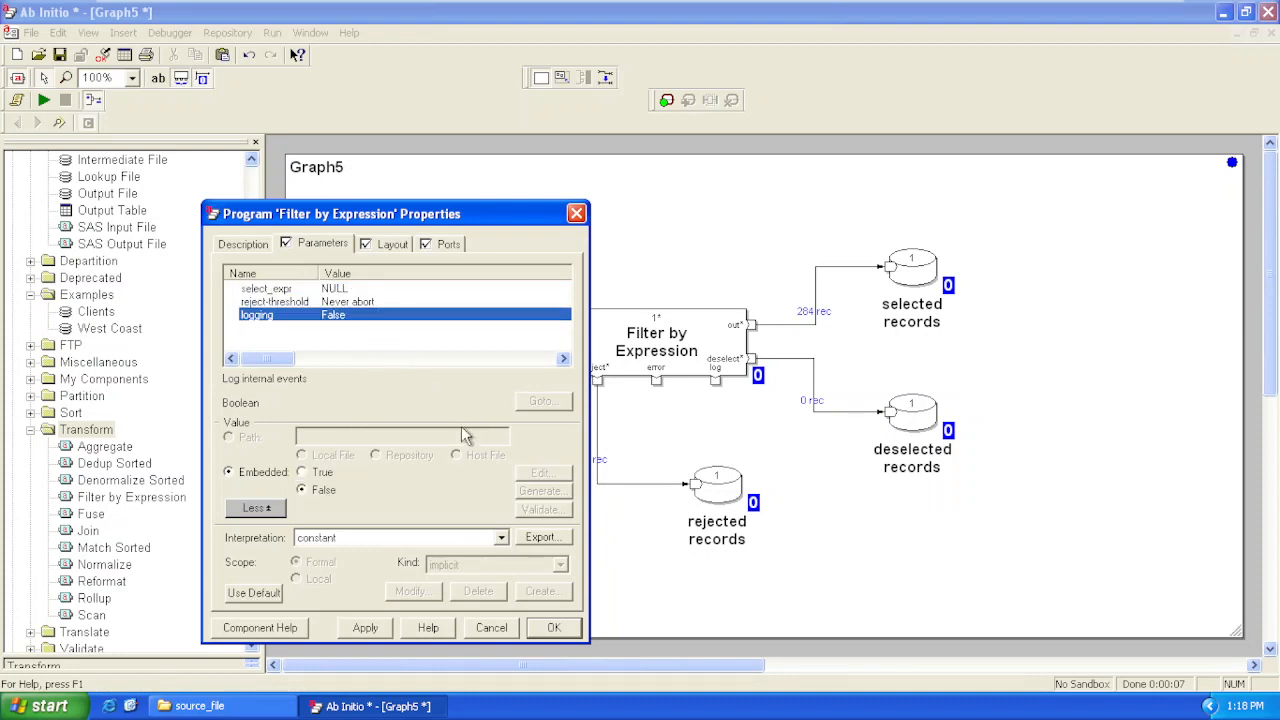
left_click(386, 302)
left_click(388, 289)
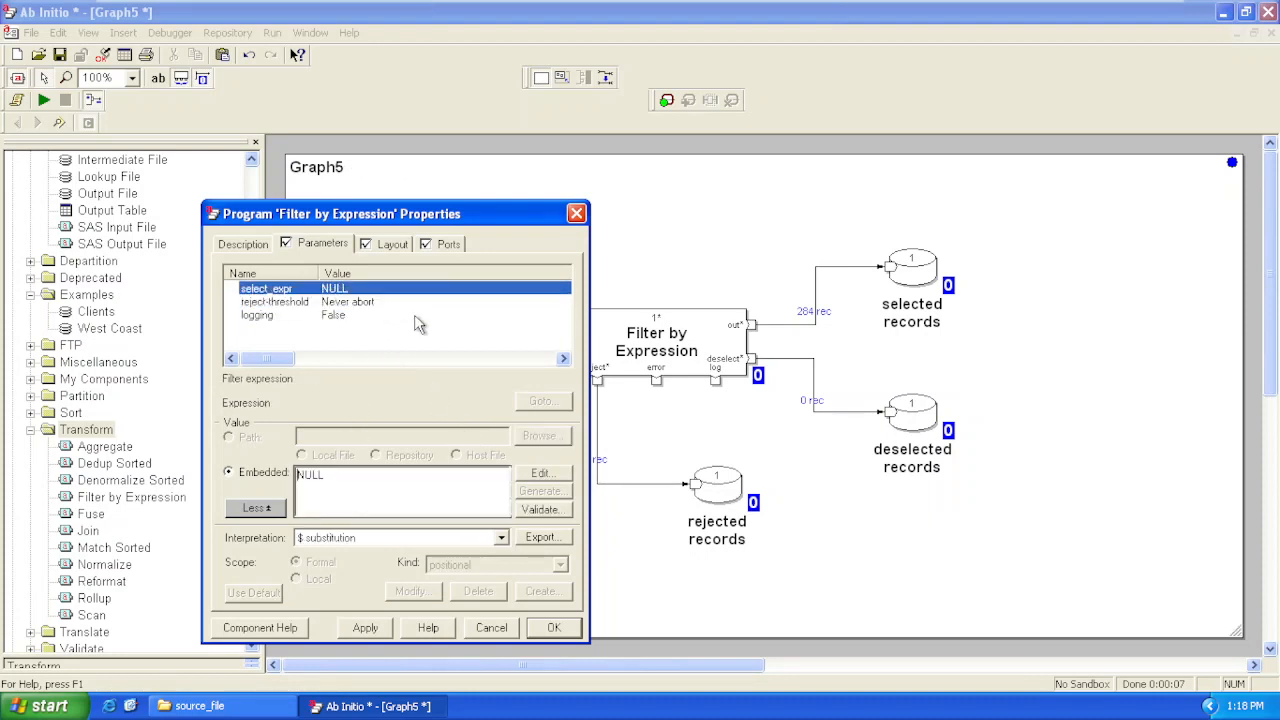
left_click(363, 627)
left_click(550, 630)
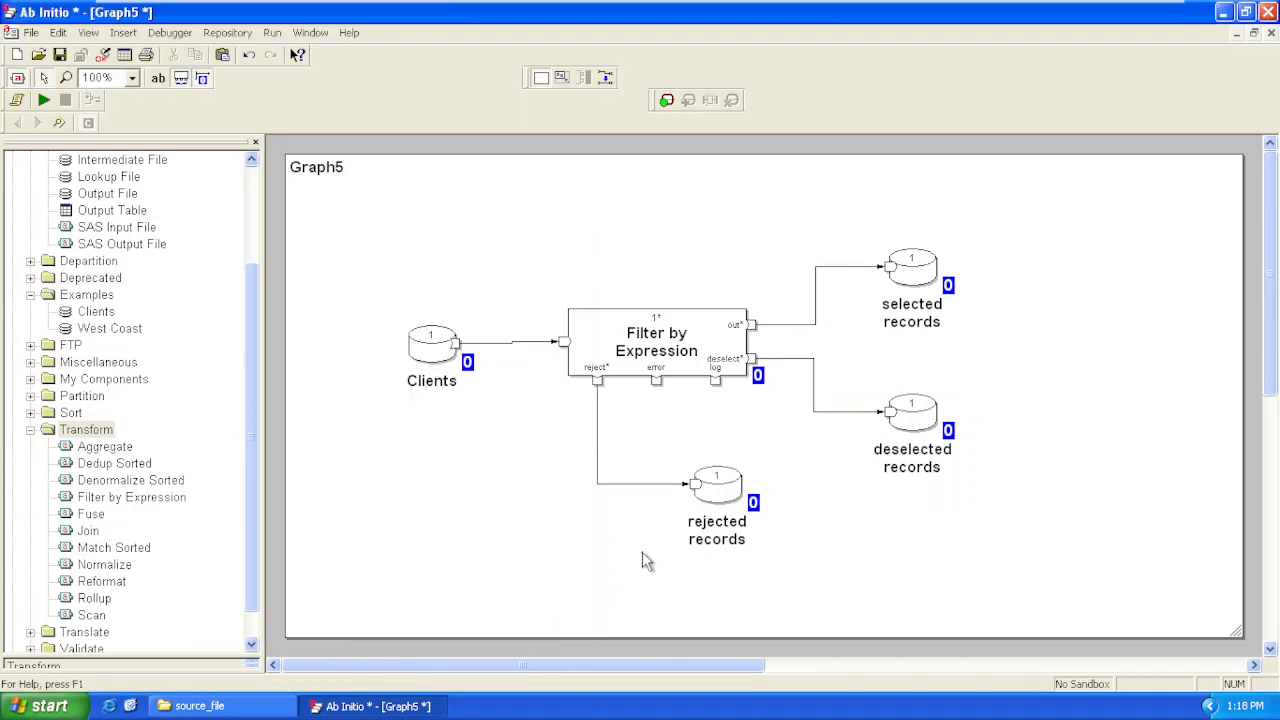
Run the graph with the NULL filter expression and close its job output window
left_click(44, 100)
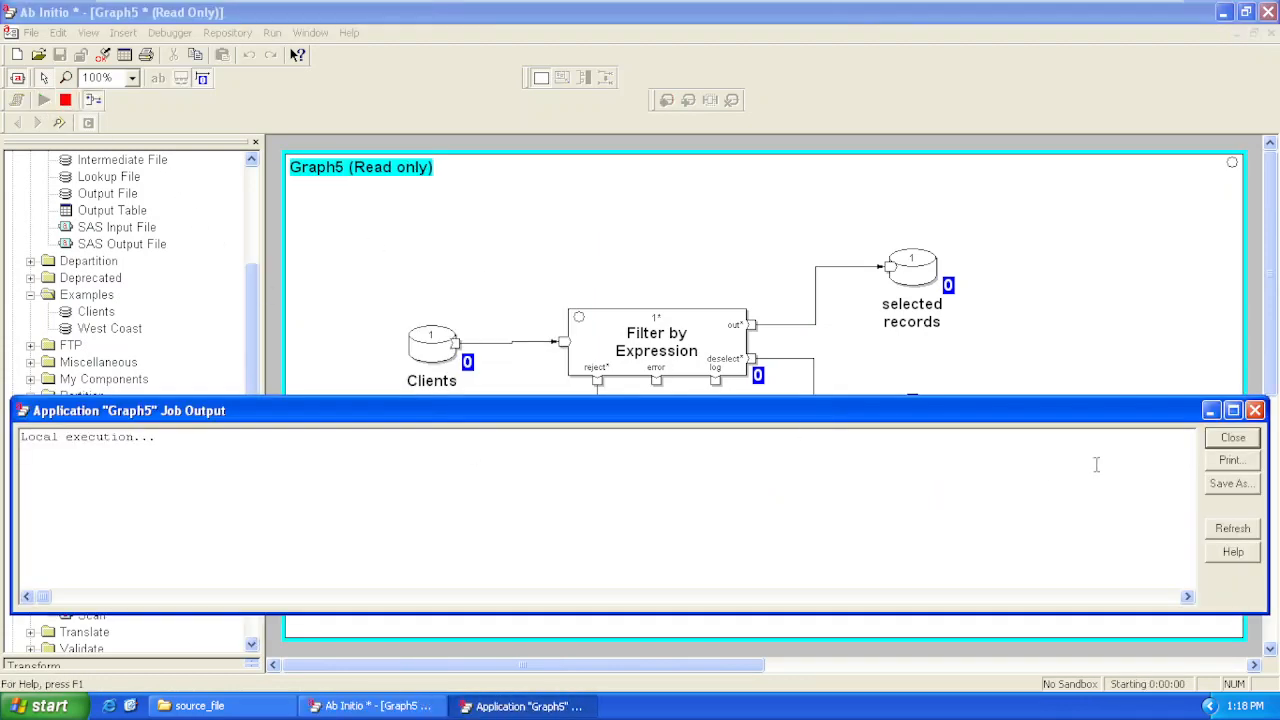
left_click(1255, 411)
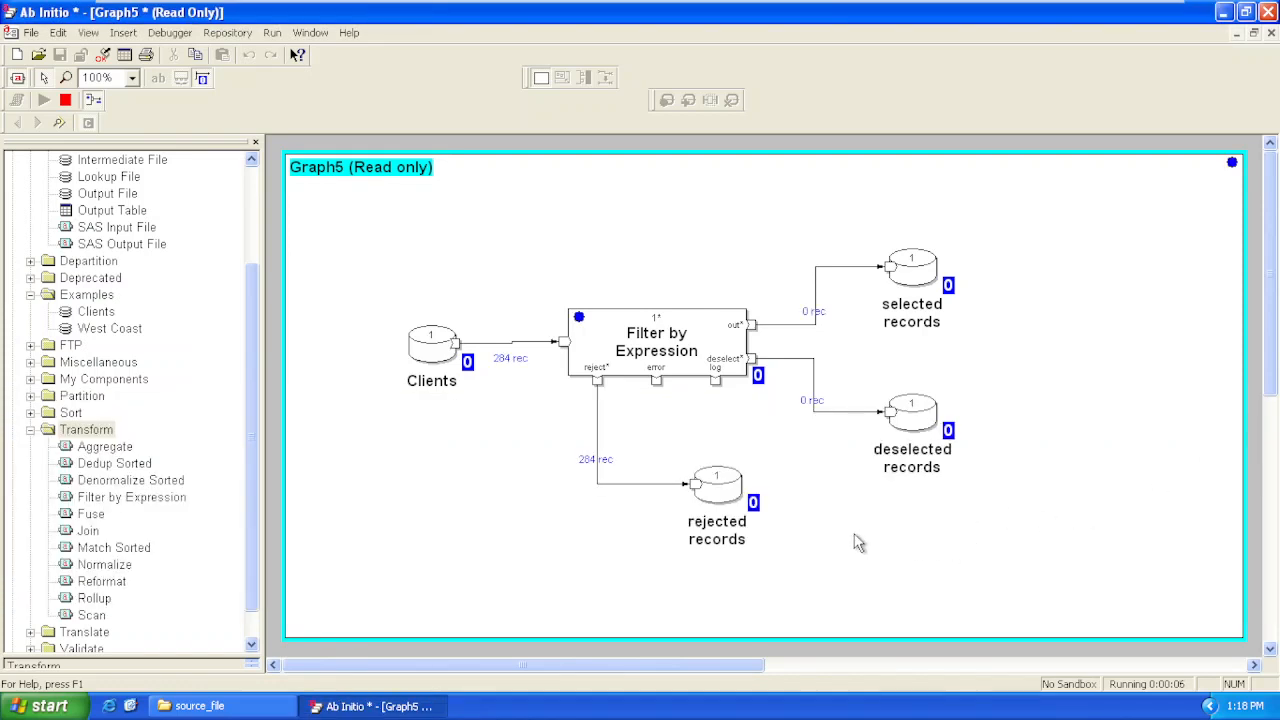
left_click(668, 358)
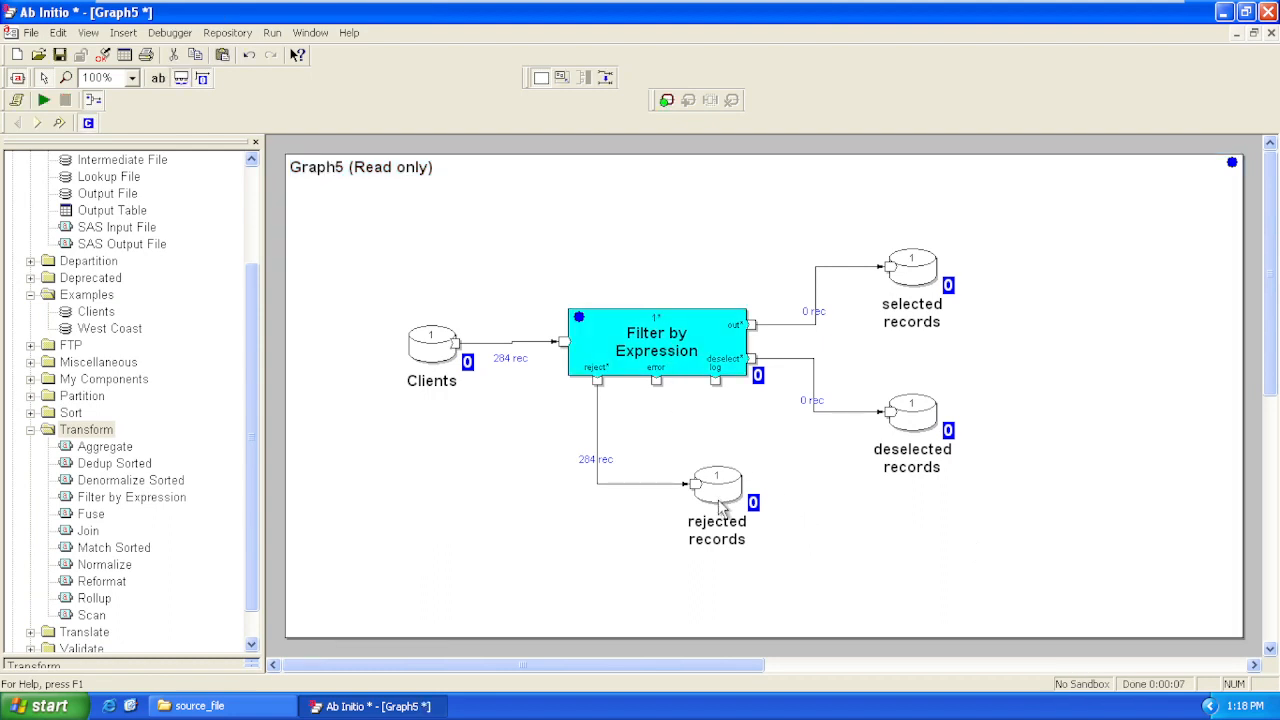
Set the select_expr parameter of Filter by Expression to 1+1, apply it, and validate the expression
double_click(678, 362)
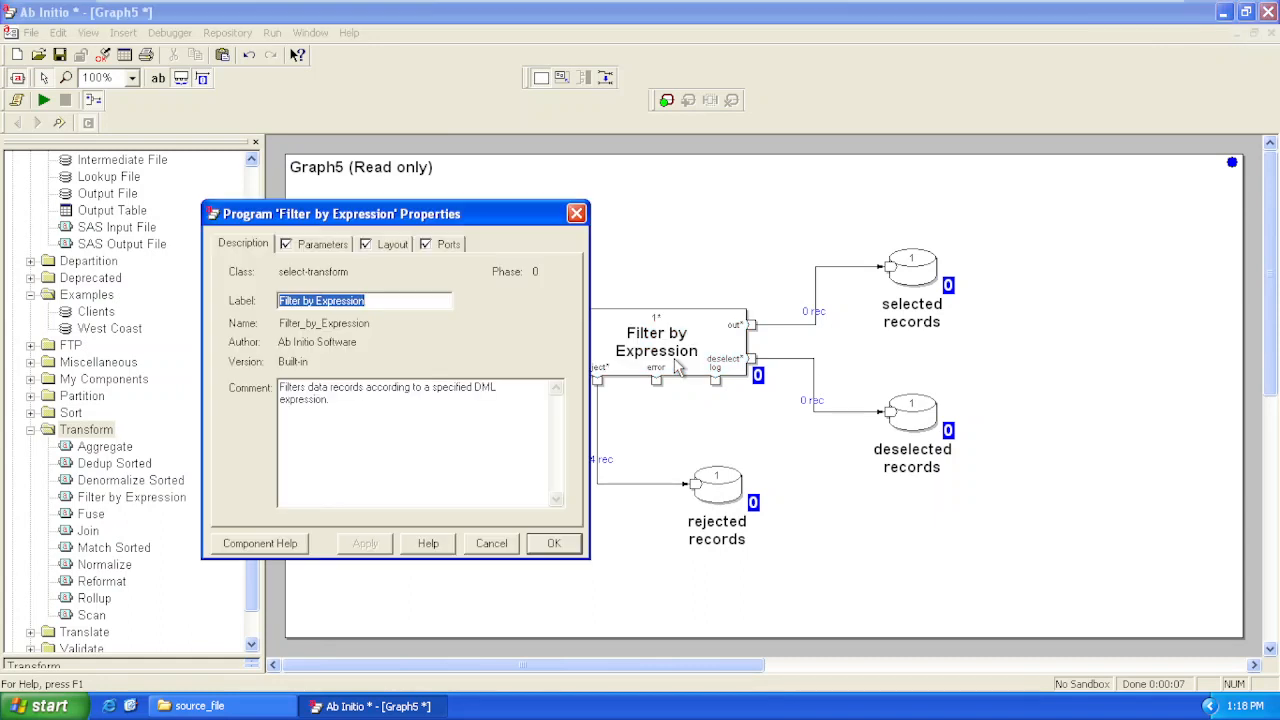
left_click(314, 246)
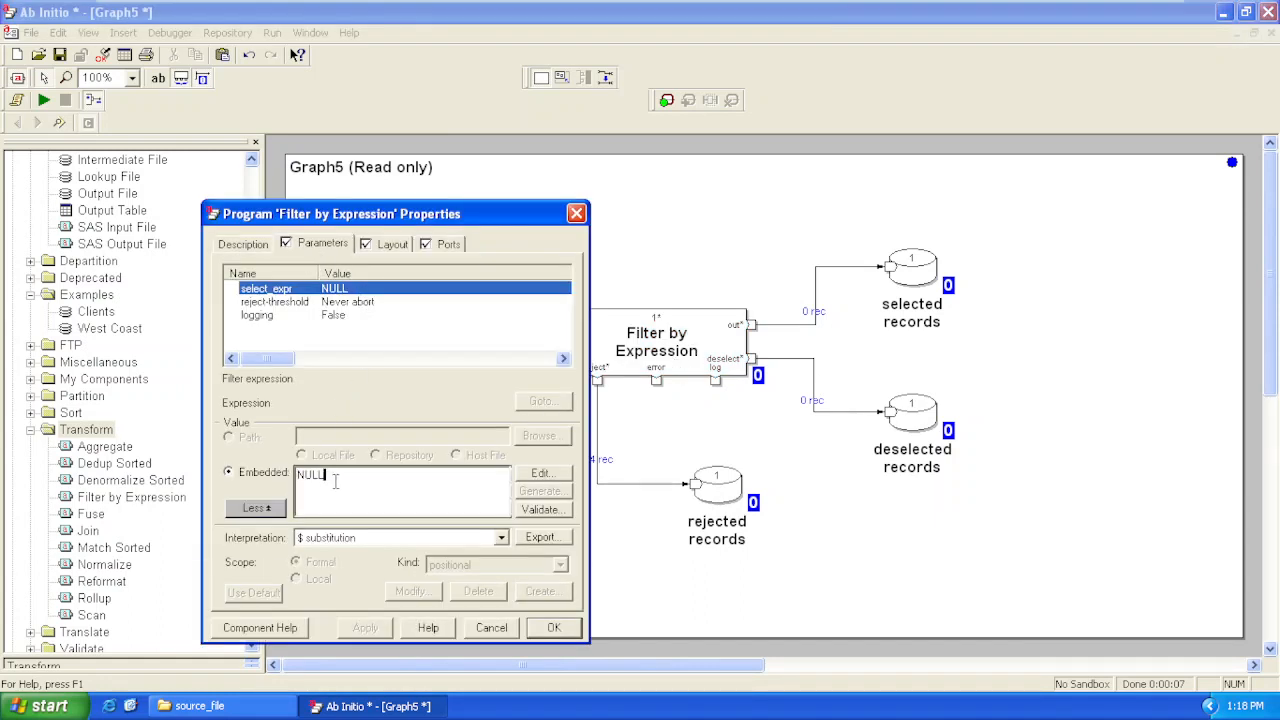
left_click_drag(336, 482, 297, 476)
type("1+1")
left_click(365, 628)
left_click(548, 511)
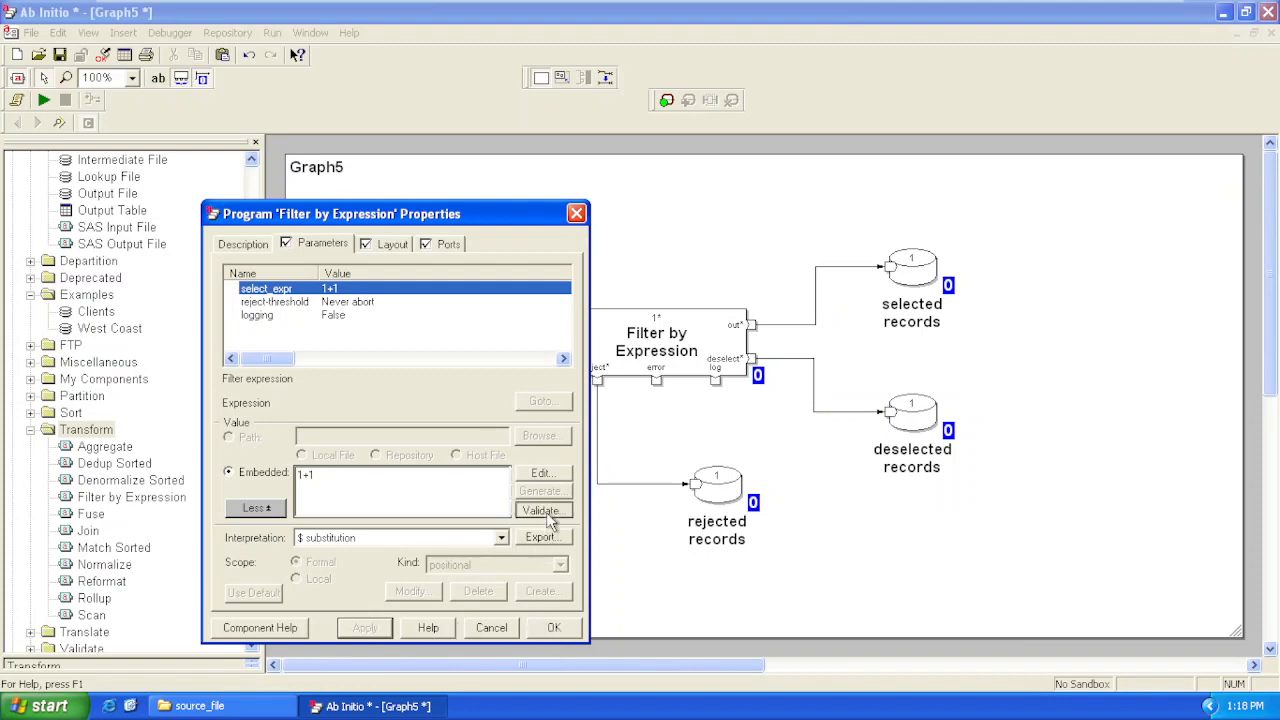